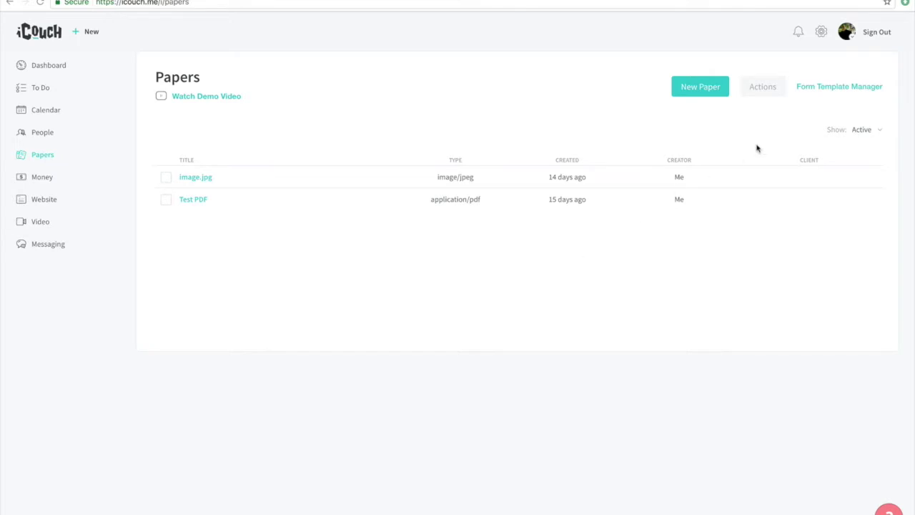
Step: Go from the Papers page to the Form Template Manager
{"action": "left_click", "coordinate": [830, 90]}
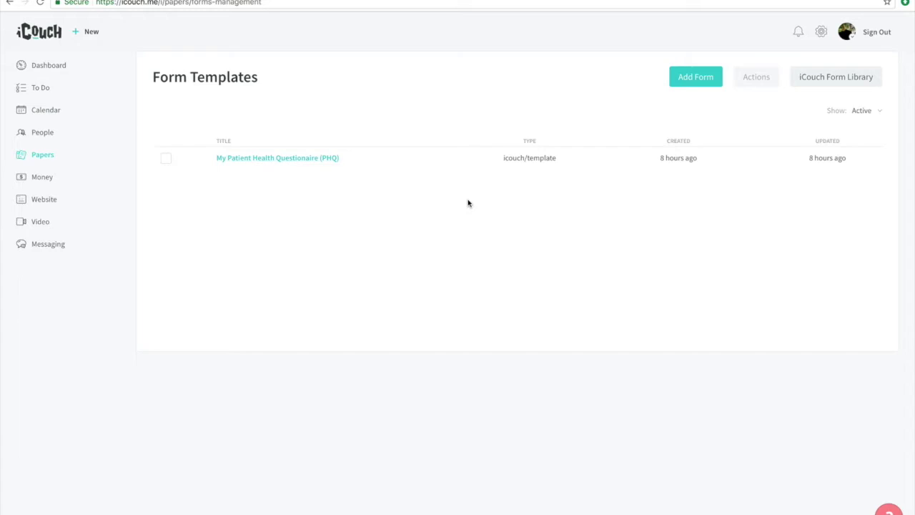
Step: Start a new blank form template and place a two-column row on it
{"action": "left_click", "coordinate": [702, 80]}
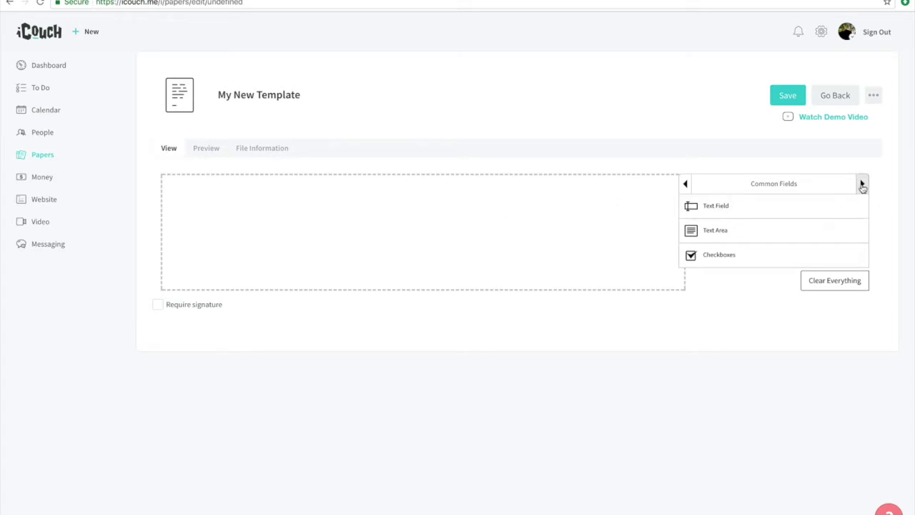
{"action": "left_click", "coordinate": [862, 184]}
{"action": "left_click", "coordinate": [862, 184]}
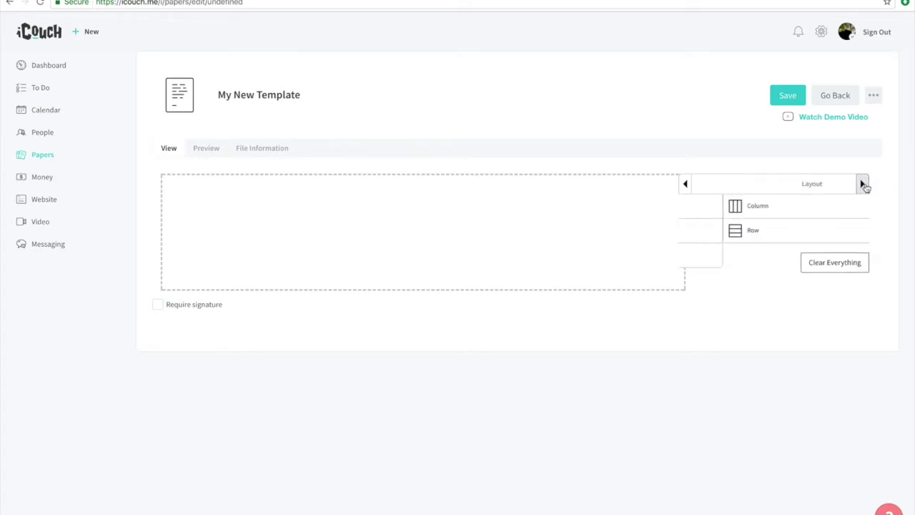
{"action": "left_click", "coordinate": [772, 209]}
{"action": "left_click_drag", "start_coordinate": [772, 210], "coordinate": [542, 183]}
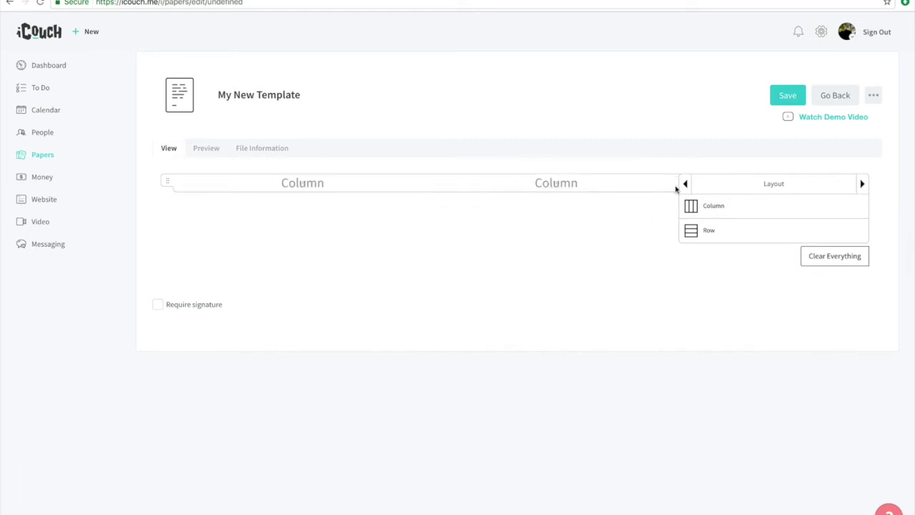
Step: Put a Text Field in the first column and a Checkboxes field in the second
{"action": "left_click", "coordinate": [685, 183]}
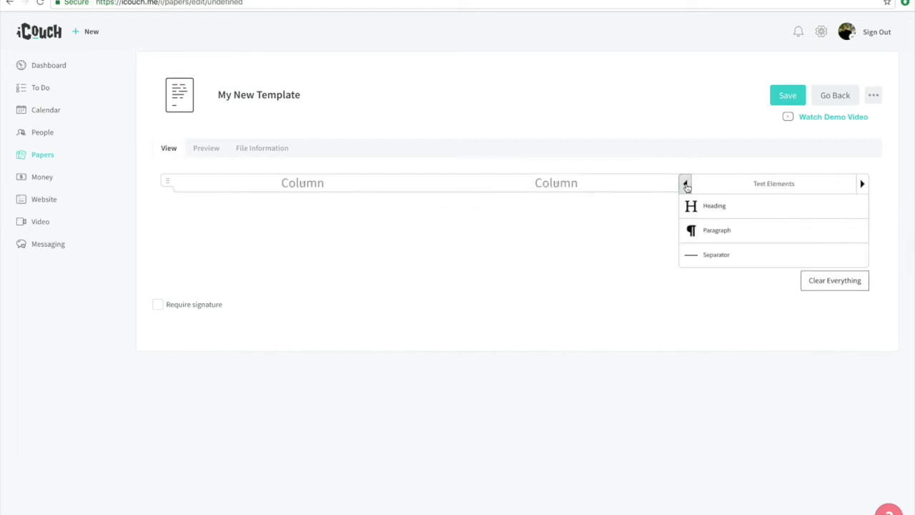
{"action": "left_click", "coordinate": [685, 184]}
{"action": "left_click_drag", "start_coordinate": [695, 206], "coordinate": [335, 187]}
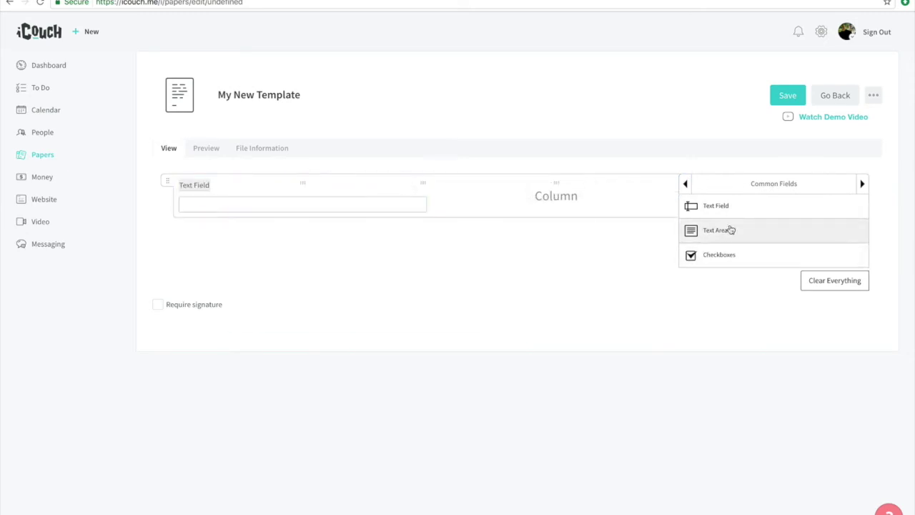
{"action": "left_click_drag", "start_coordinate": [722, 259], "coordinate": [558, 205]}
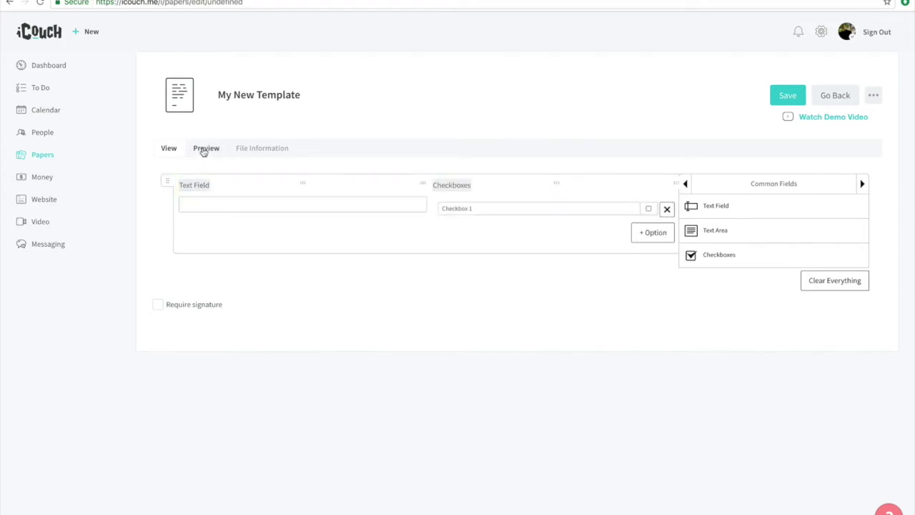
Step: Label the text field 'Name' and the checkbox field 'Medicines'
{"action": "left_click", "coordinate": [205, 148]}
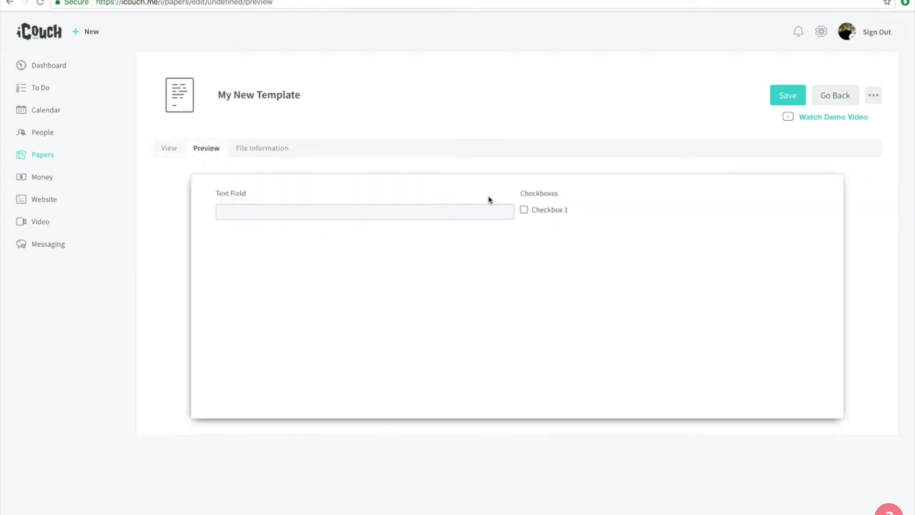
{"action": "left_click", "coordinate": [169, 149]}
{"action": "mouse_move", "coordinate": [213, 191]}
{"action": "left_click", "coordinate": [196, 185]}
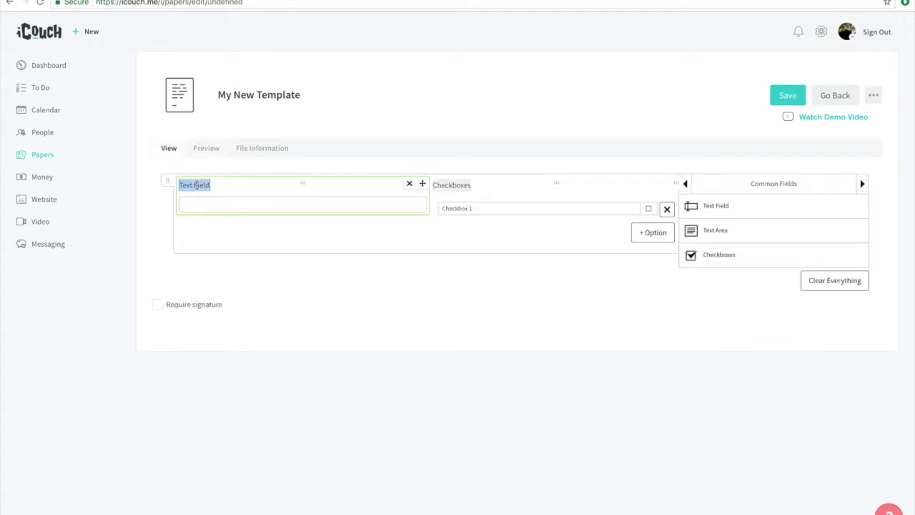
{"action": "type", "text": "Name"}
{"action": "left_click", "coordinate": [453, 184]}
{"action": "left_click", "coordinate": [452, 185]}
{"action": "type", "text": "Date"}
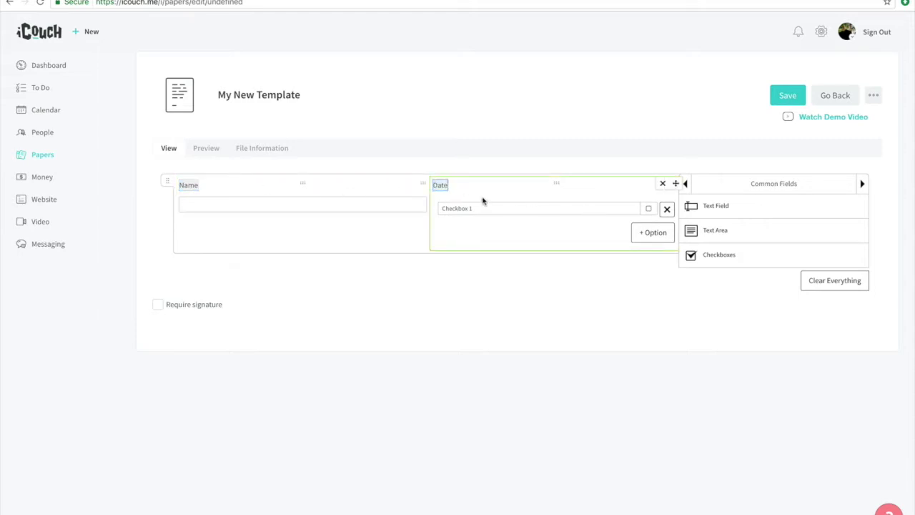
{"action": "double_click", "coordinate": [439, 184]}
{"action": "left_click", "coordinate": [189, 185]}
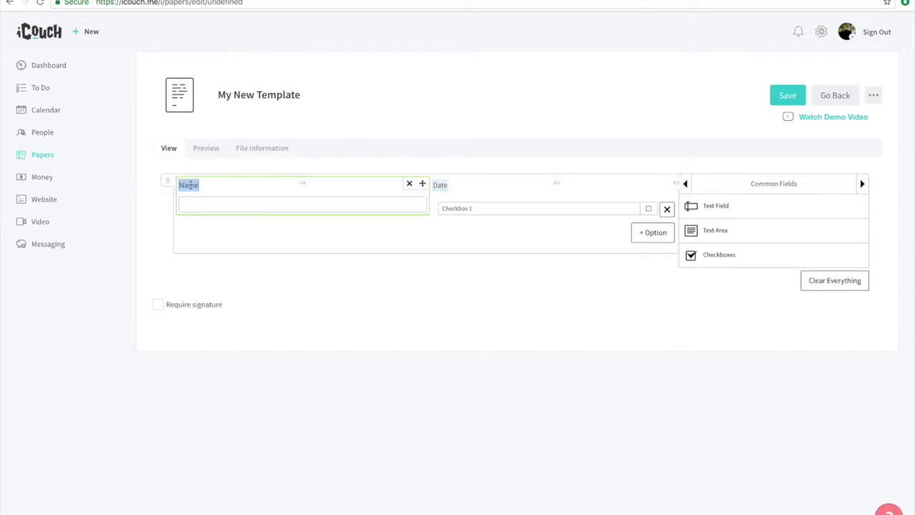
{"action": "type", "text": "Name"}
{"action": "double_click", "coordinate": [440, 184]}
{"action": "type", "text": "Medicines"}
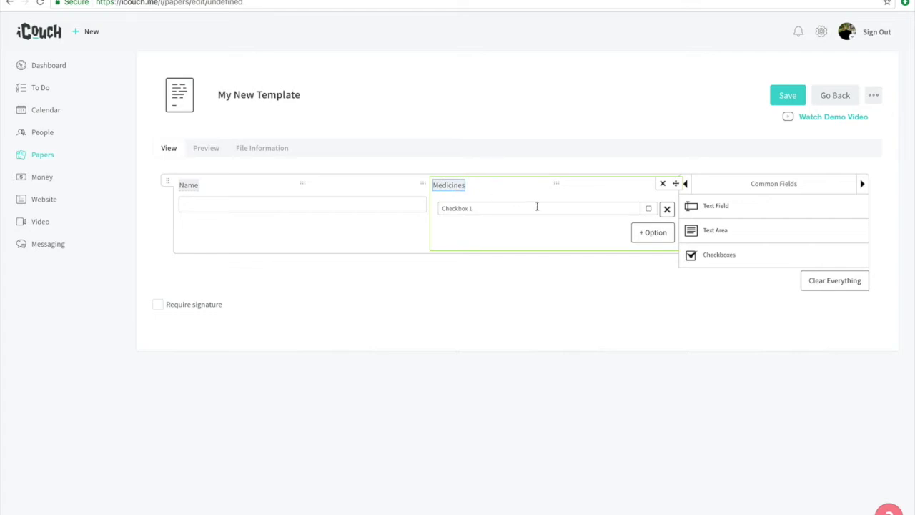
Step: Rename Checkbox 1 to Aspirin and add a second option, Tylenol
{"action": "double_click", "coordinate": [455, 207]}
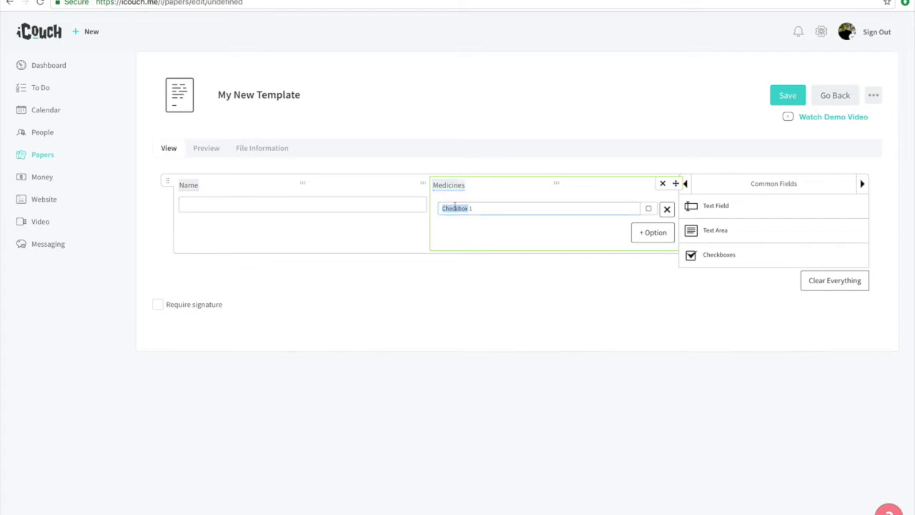
{"action": "triple_click", "coordinate": [455, 207]}
{"action": "type", "text": "Aspirin"}
{"action": "left_click", "coordinate": [651, 232]}
{"action": "left_click", "coordinate": [504, 229]}
{"action": "type", "text": "Tylenol"}
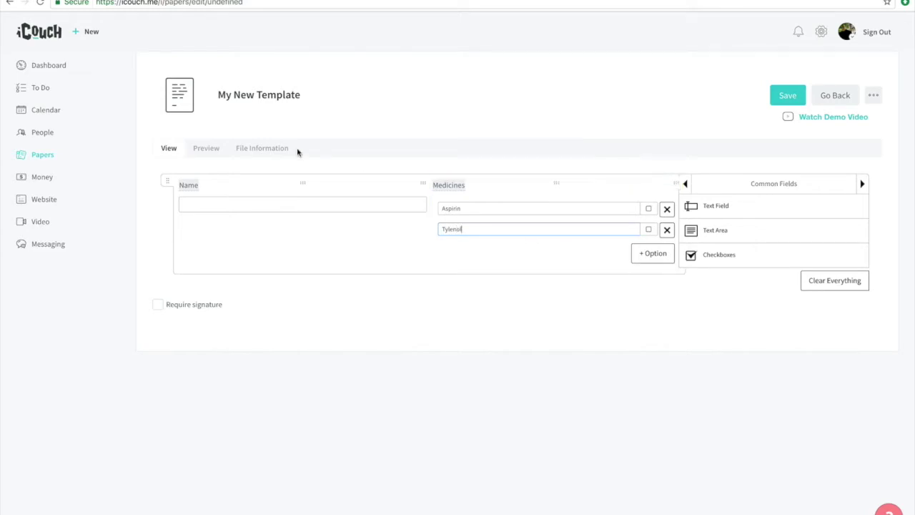
Step: Preview the updated form, then turn on Require signature
{"action": "left_click", "coordinate": [204, 150]}
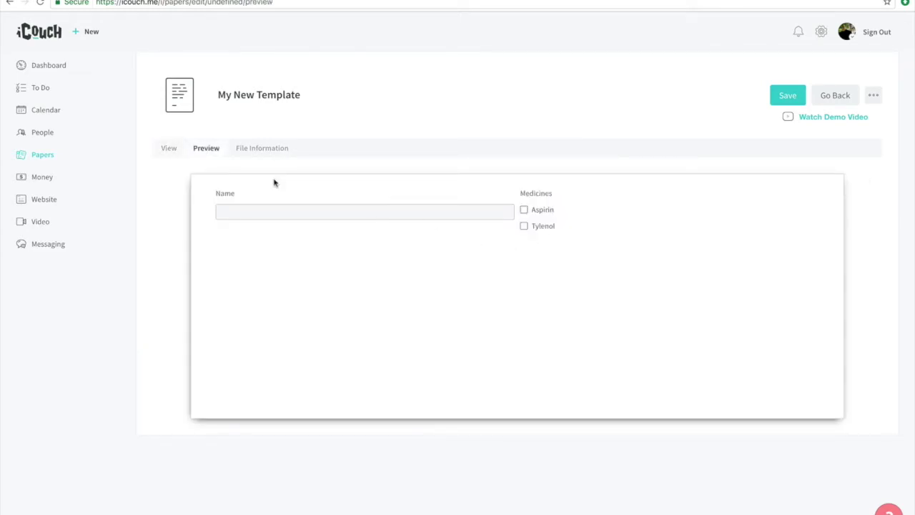
{"action": "left_click", "coordinate": [175, 150]}
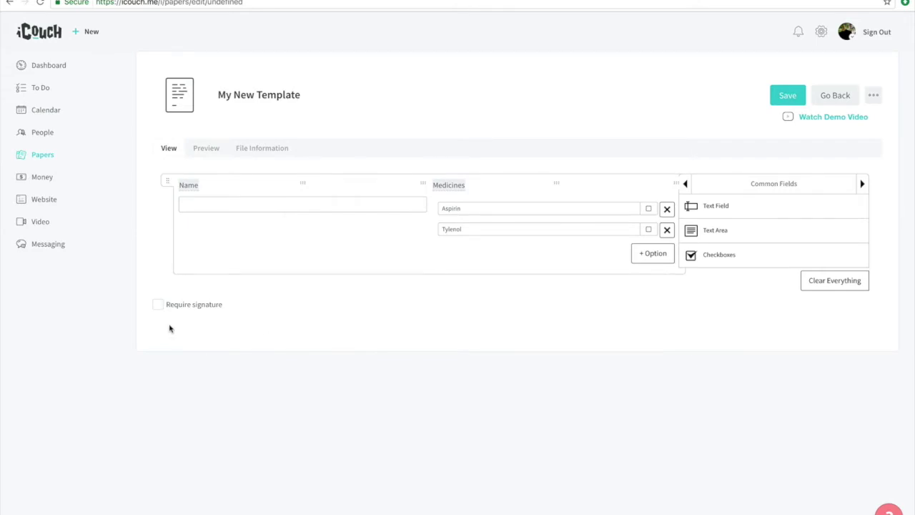
{"action": "left_click", "coordinate": [158, 307]}
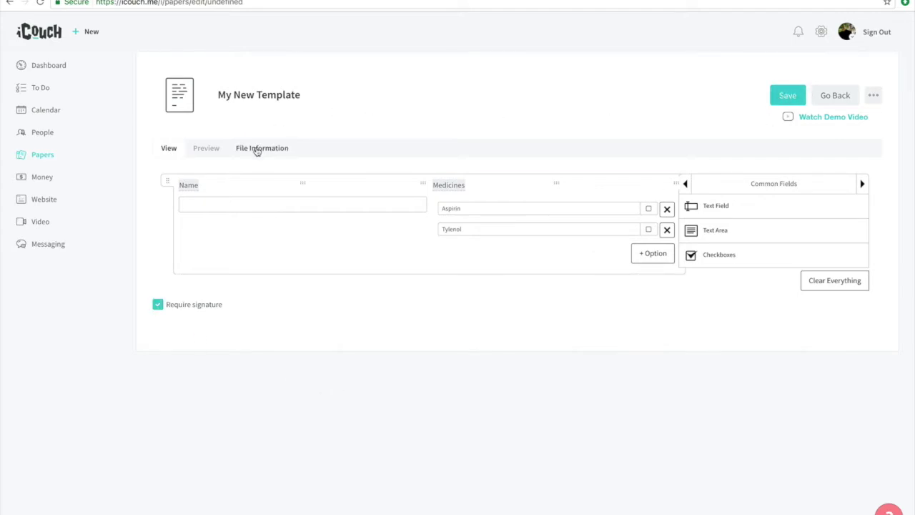
Step: Retitle the template 'Sample Medicine Form', save it, and return to Papers
{"action": "triple_click", "coordinate": [398, 202]}
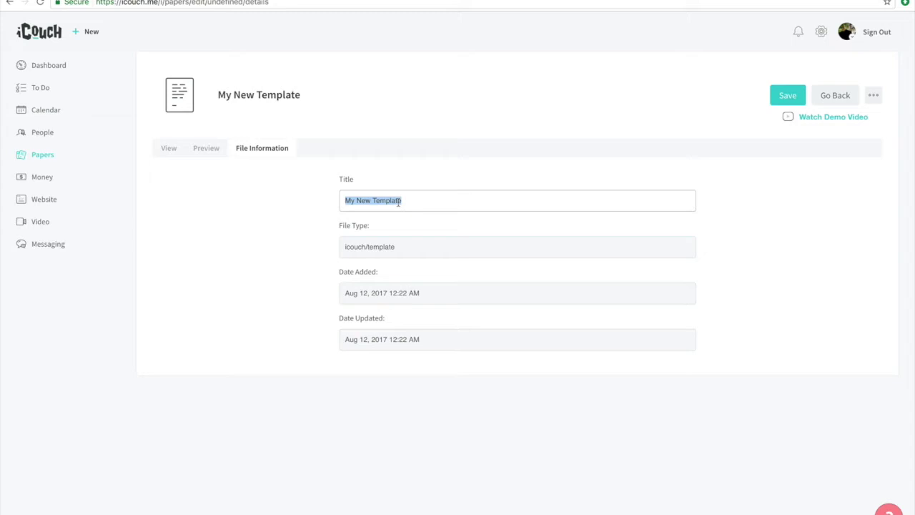
{"action": "type", "text": "Sample Medicine Form"}
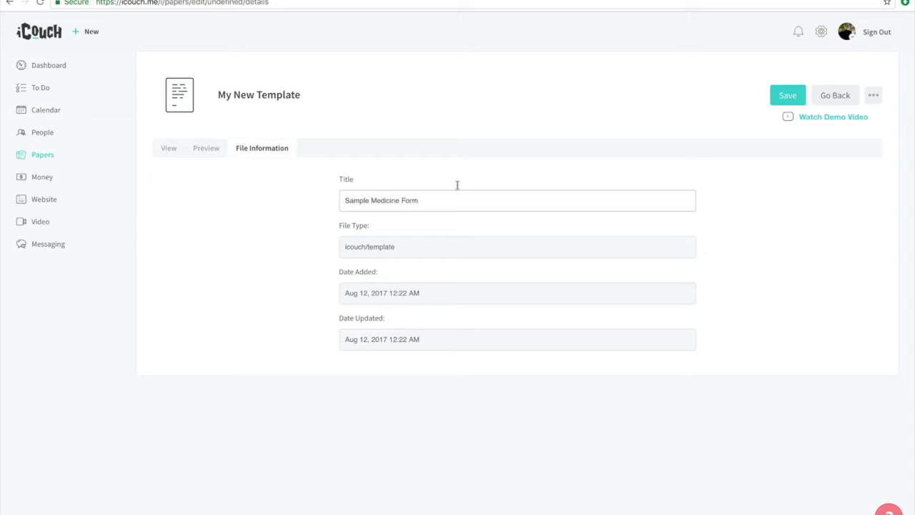
{"action": "left_click", "coordinate": [784, 100]}
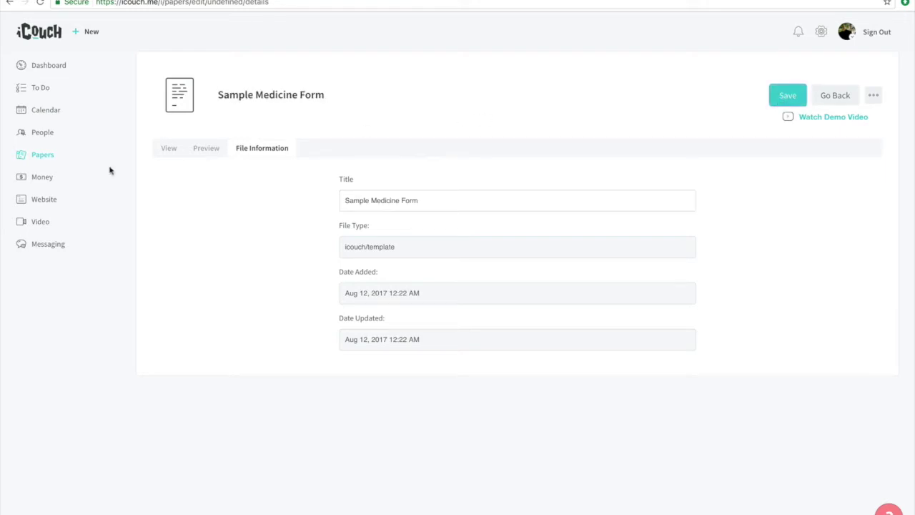
{"action": "left_click", "coordinate": [45, 158]}
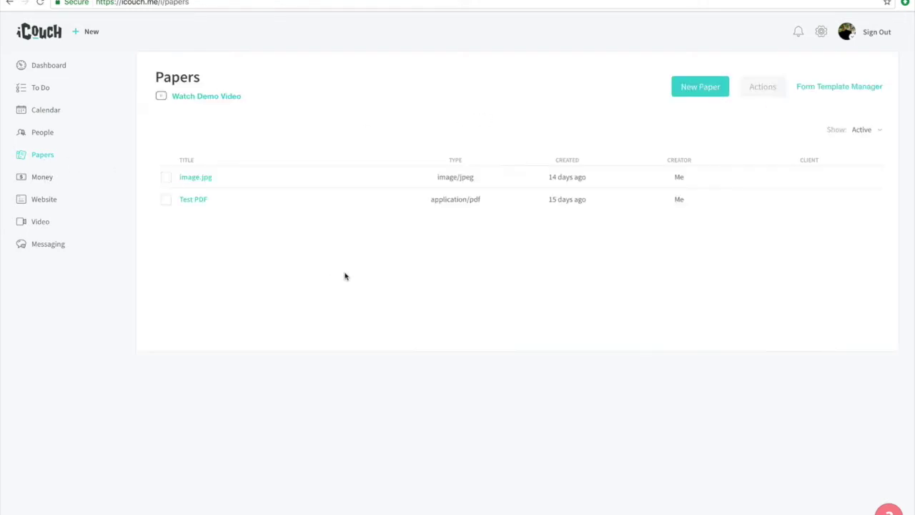
Step: Create a new paper using the Sample Medicine Form template
{"action": "left_click", "coordinate": [698, 89]}
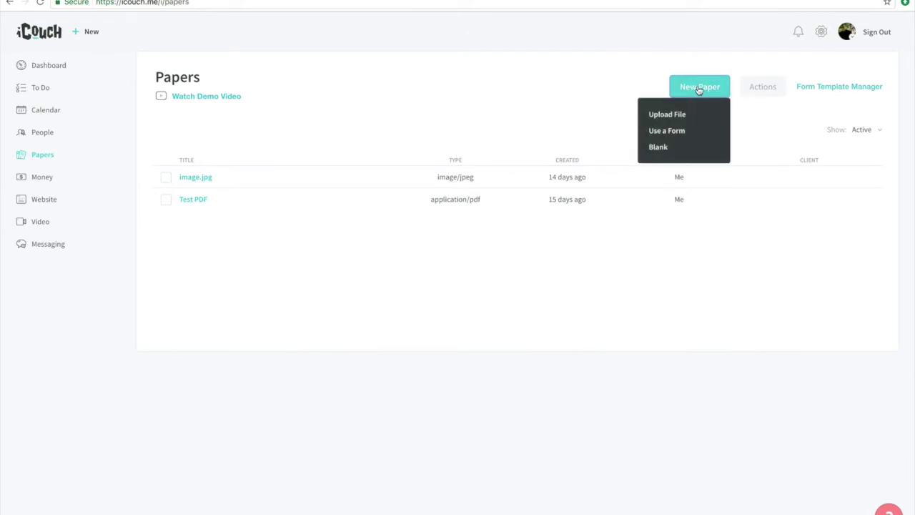
{"action": "left_click", "coordinate": [677, 129]}
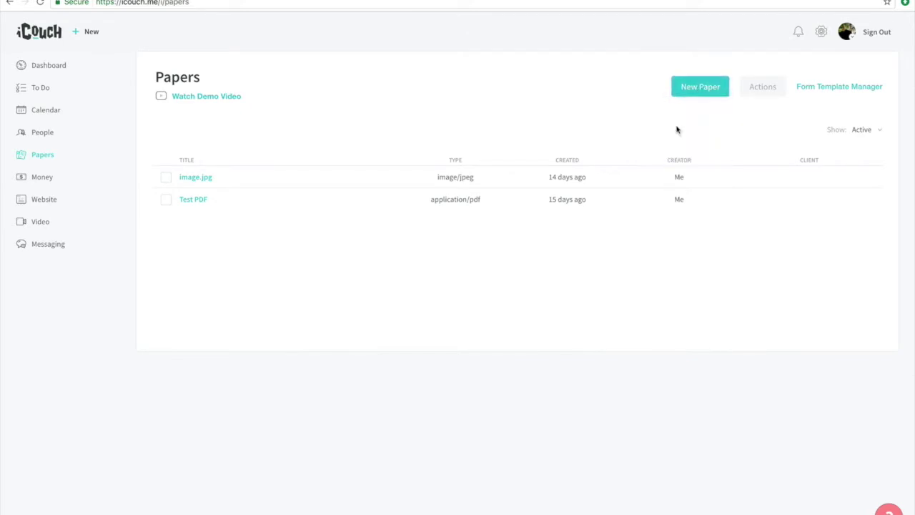
{"action": "left_click", "coordinate": [233, 84]}
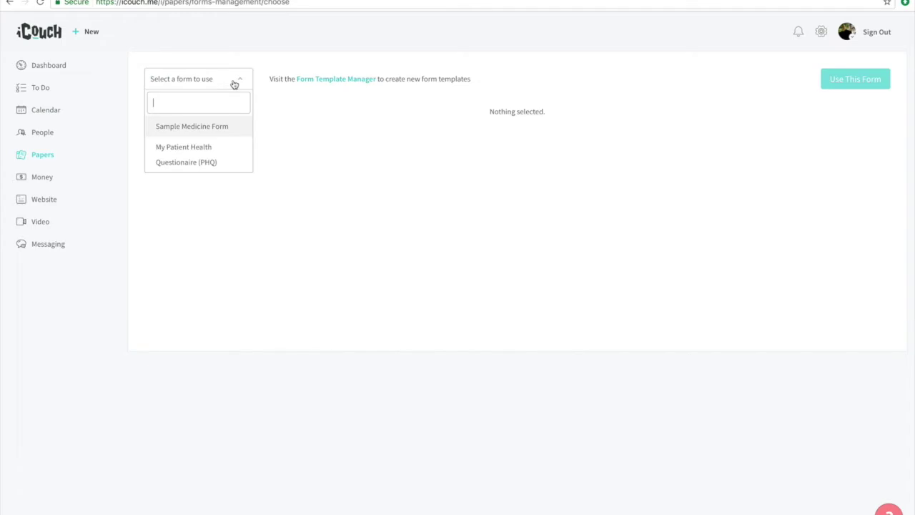
{"action": "left_click", "coordinate": [225, 128]}
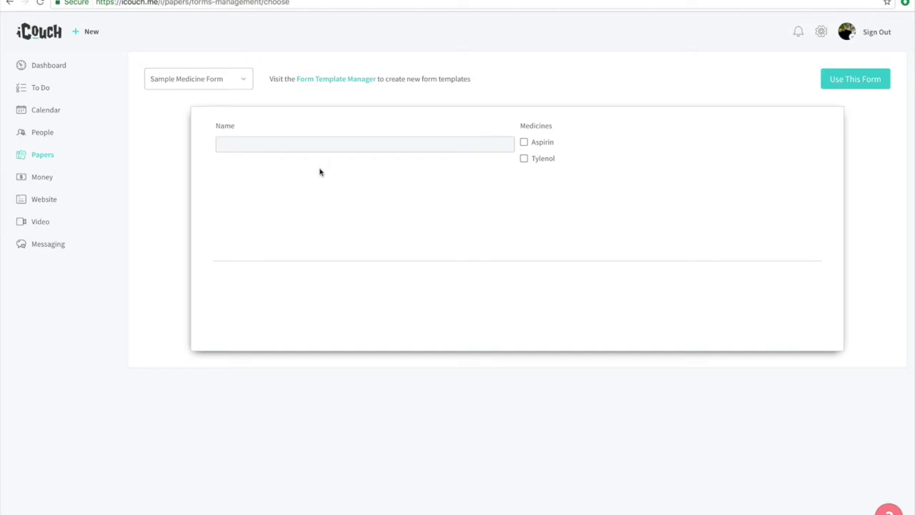
{"action": "left_click", "coordinate": [838, 82]}
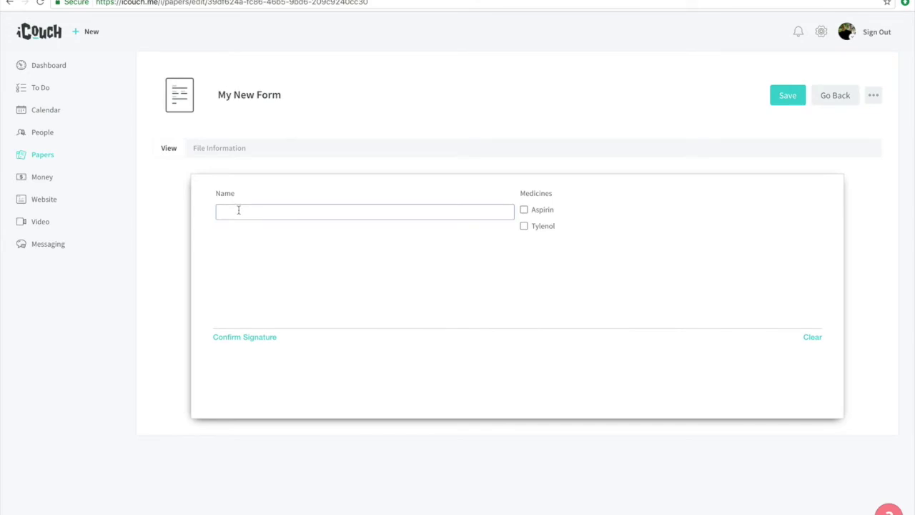
Step: Enter the patient's name, tick Aspirin and Tylenol, then draw and confirm a signature
{"action": "left_click", "coordinate": [524, 210]}
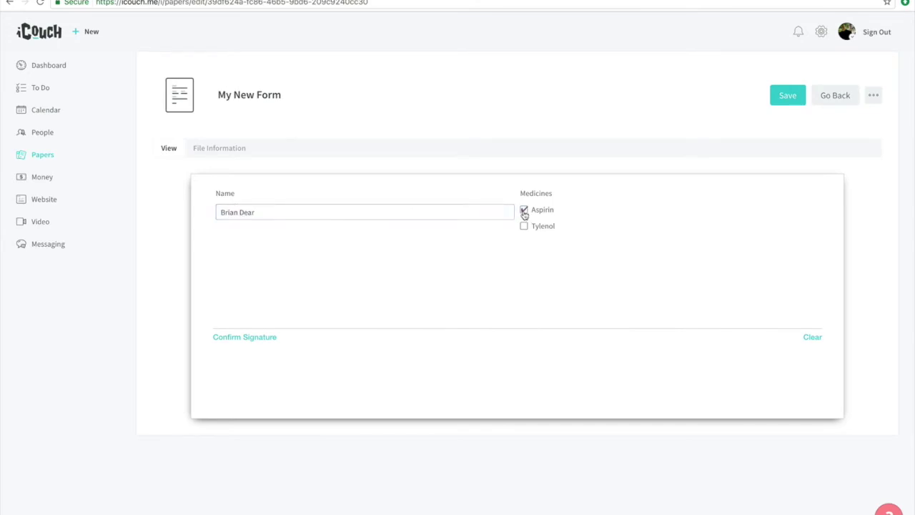
{"action": "left_click", "coordinate": [525, 231]}
{"action": "mouse_move", "coordinate": [242, 312]}
{"action": "left_mouse_down"}
{"action": "mouse_move", "coordinate": [304, 278]}
{"action": "mouse_move", "coordinate": [257, 311]}
{"action": "left_mouse_up"}
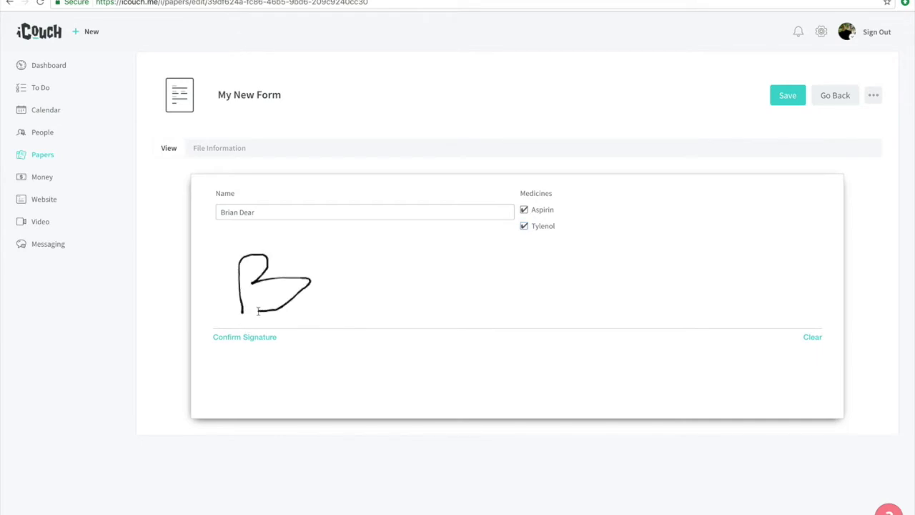
{"action": "mouse_move", "coordinate": [316, 301]}
{"action": "left_mouse_down"}
{"action": "mouse_move", "coordinate": [326, 289]}
{"action": "mouse_move", "coordinate": [426, 281]}
{"action": "mouse_move", "coordinate": [409, 298]}
{"action": "mouse_move", "coordinate": [458, 280]}
{"action": "mouse_move", "coordinate": [484, 295]}
{"action": "left_mouse_up"}
{"action": "left_click", "coordinate": [255, 339]}
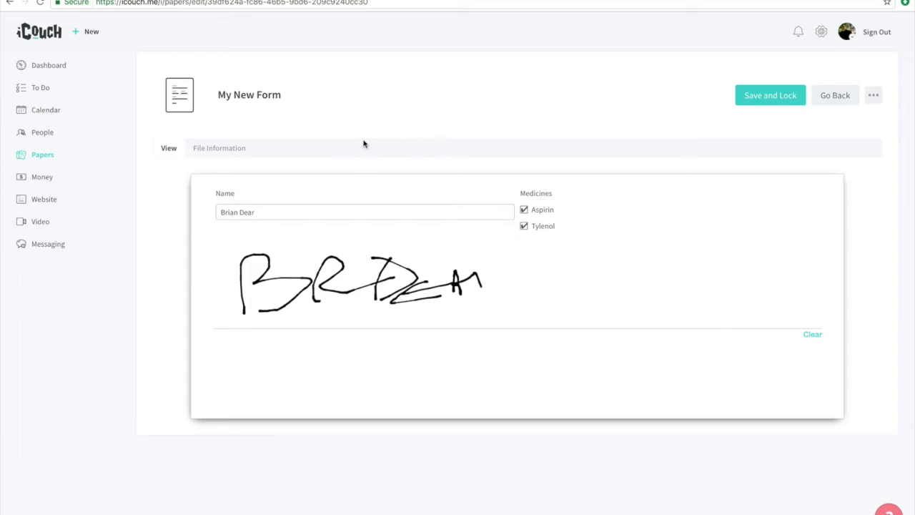
Step: Retitle the paper with a title naming the patient and assign it to that client
{"action": "left_click", "coordinate": [236, 149]}
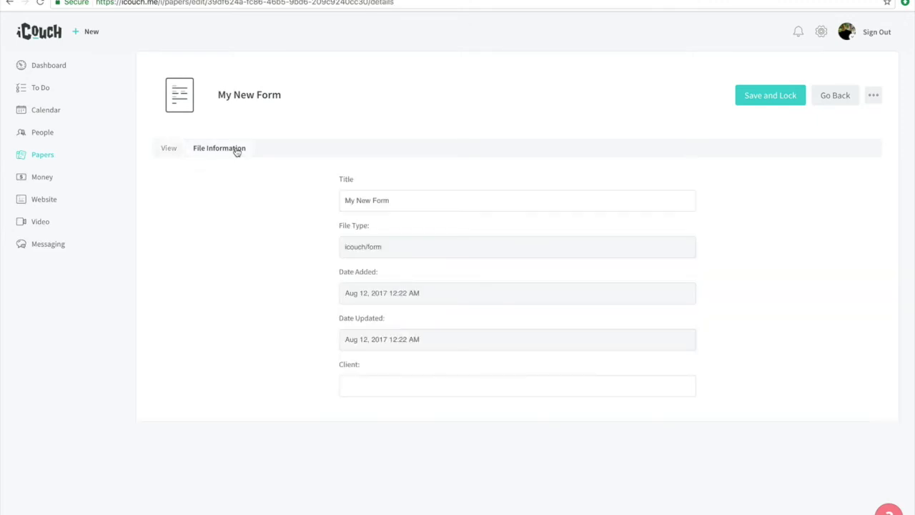
{"action": "triple_click", "coordinate": [394, 200]}
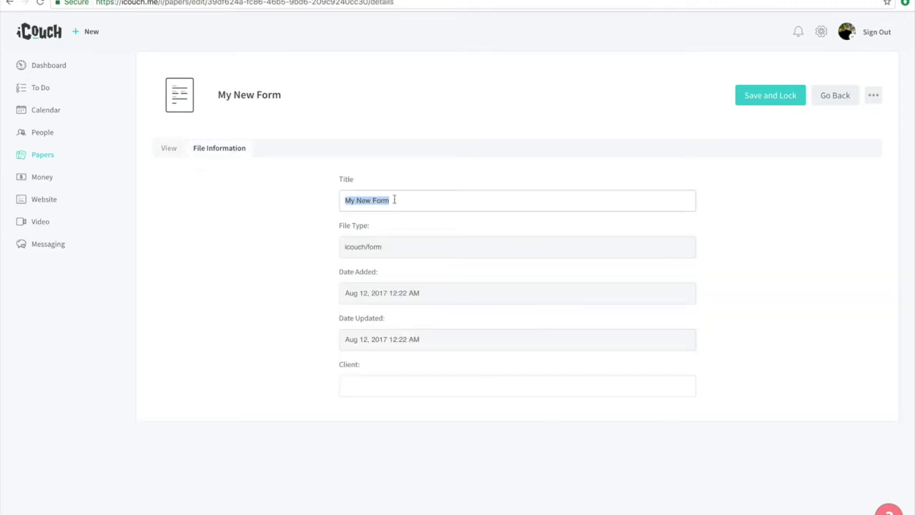
{"action": "type", "text": "Sample For for Brian"}
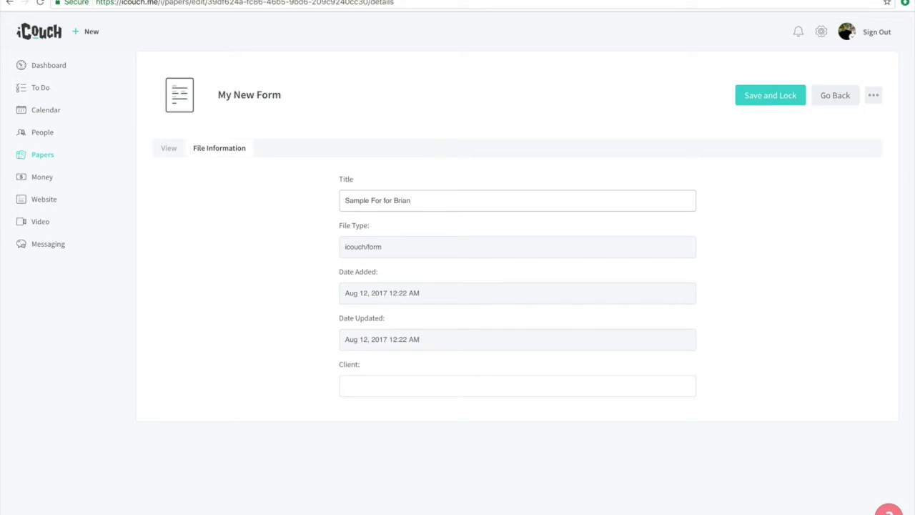
{"action": "left_click", "coordinate": [350, 392]}
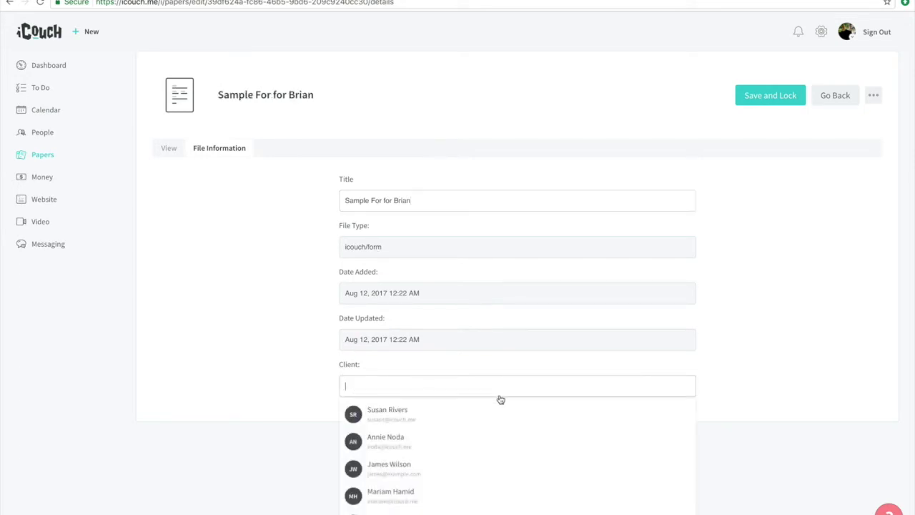
{"action": "left_click", "coordinate": [387, 421]}
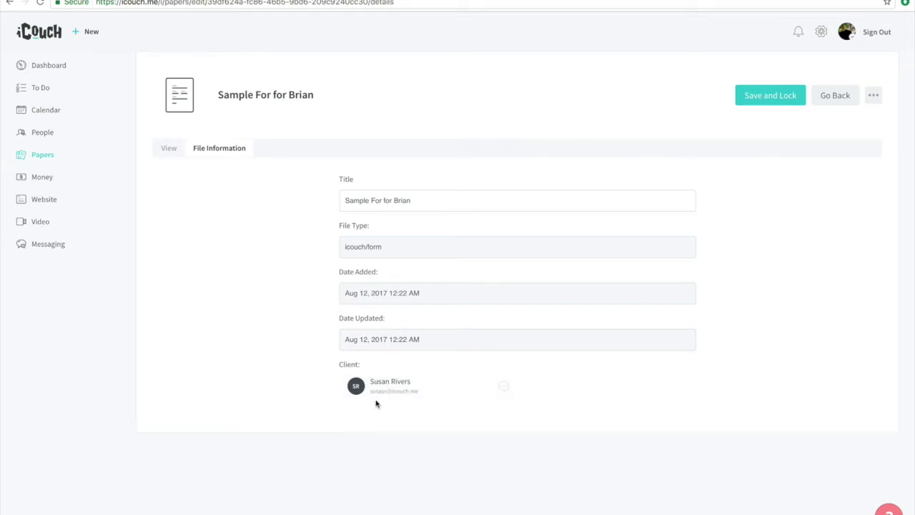
Step: Save and lock the filled-in form, confirming the lock
{"action": "left_click", "coordinate": [169, 151]}
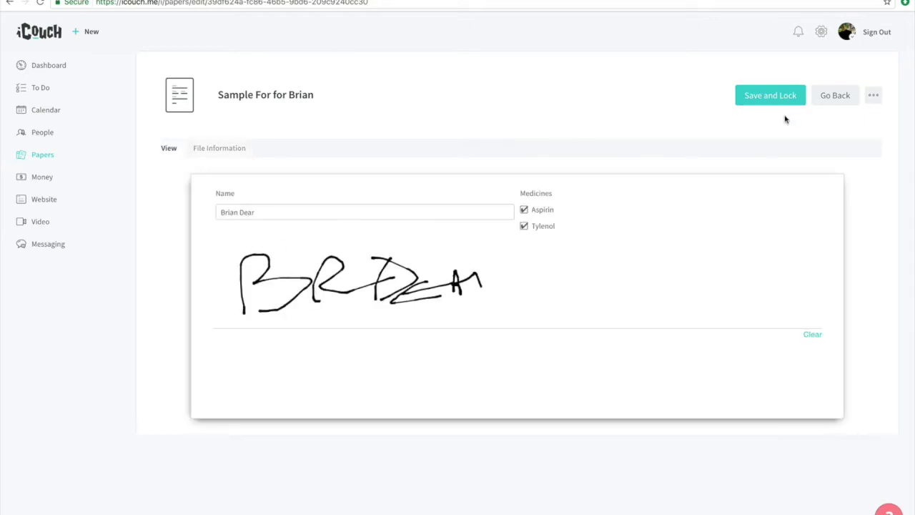
{"action": "left_click", "coordinate": [771, 95]}
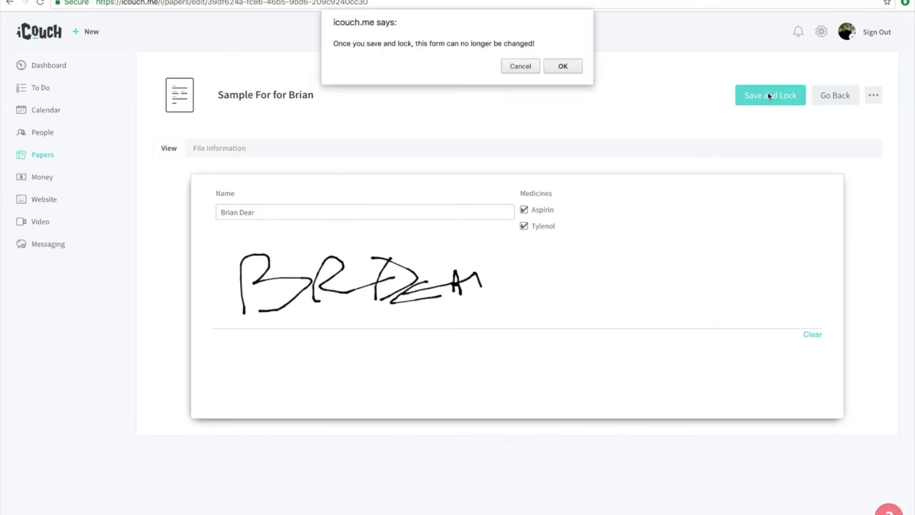
{"action": "left_click", "coordinate": [555, 68]}
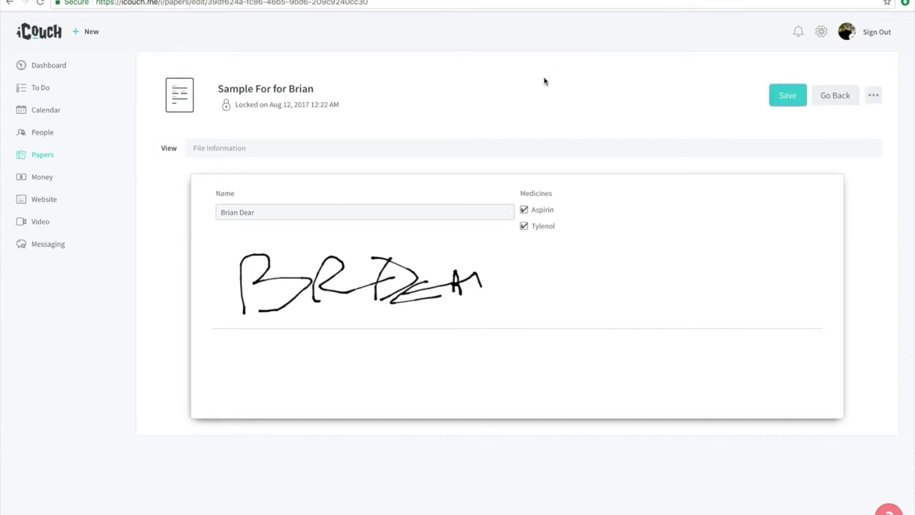
Step: Open the locked form from the Papers list and from the client's Papers tab
{"action": "left_click", "coordinate": [43, 154]}
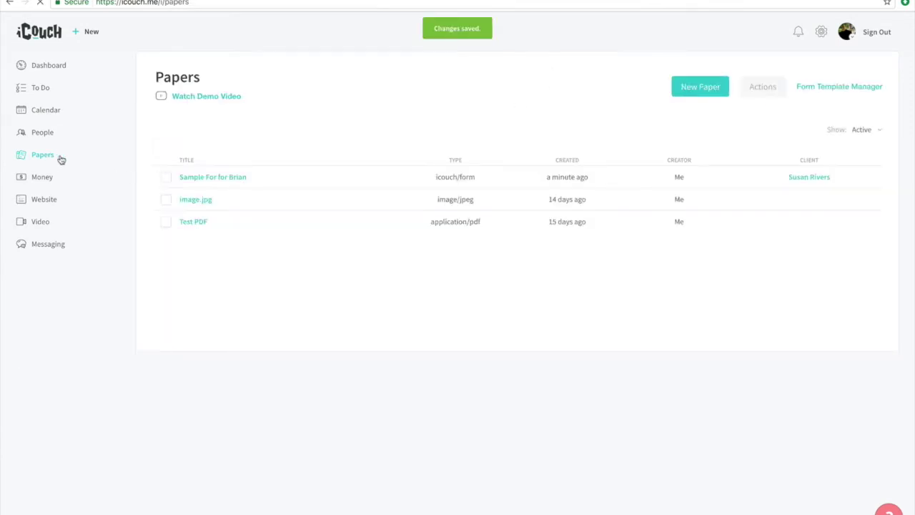
{"action": "left_click", "coordinate": [228, 178]}
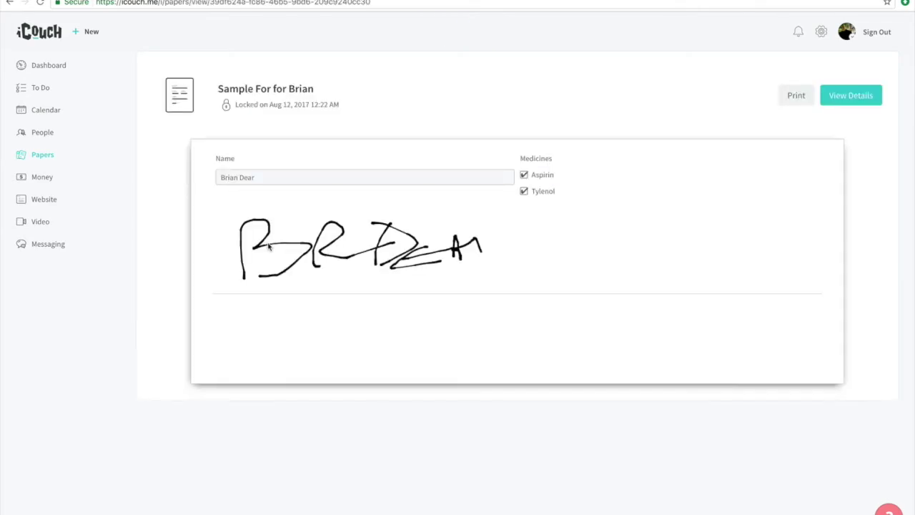
{"action": "left_click", "coordinate": [41, 136]}
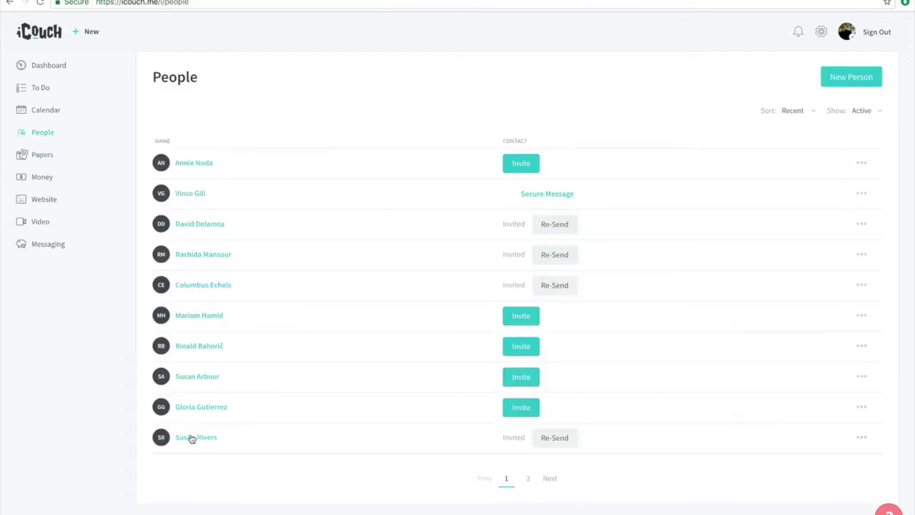
{"action": "left_click", "coordinate": [192, 439]}
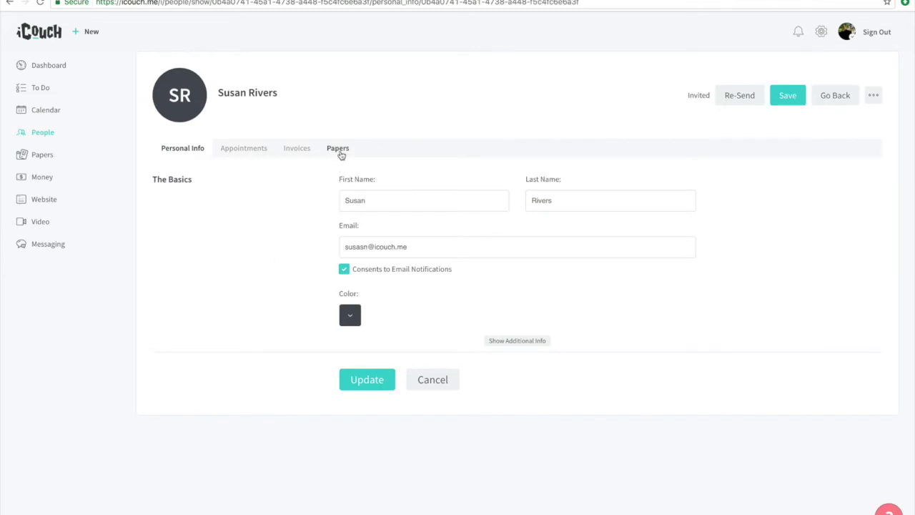
{"action": "left_click", "coordinate": [340, 150]}
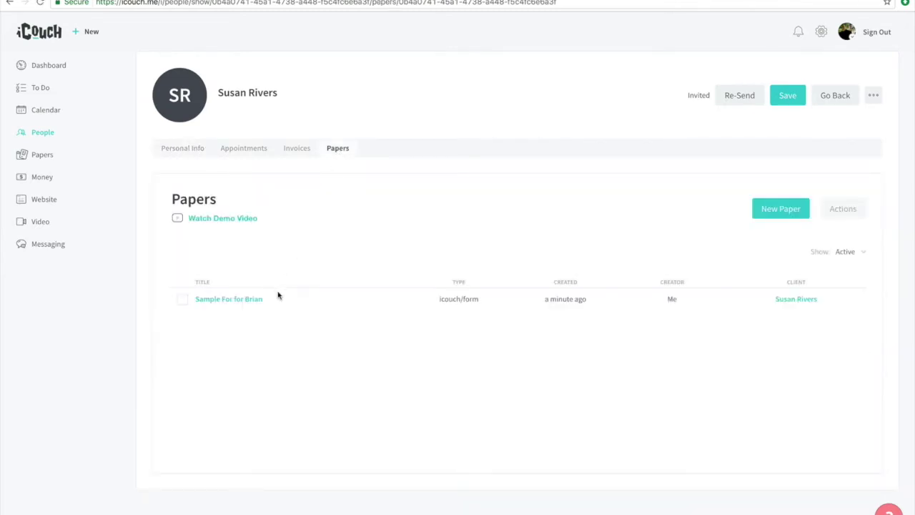
{"action": "left_click", "coordinate": [234, 300]}
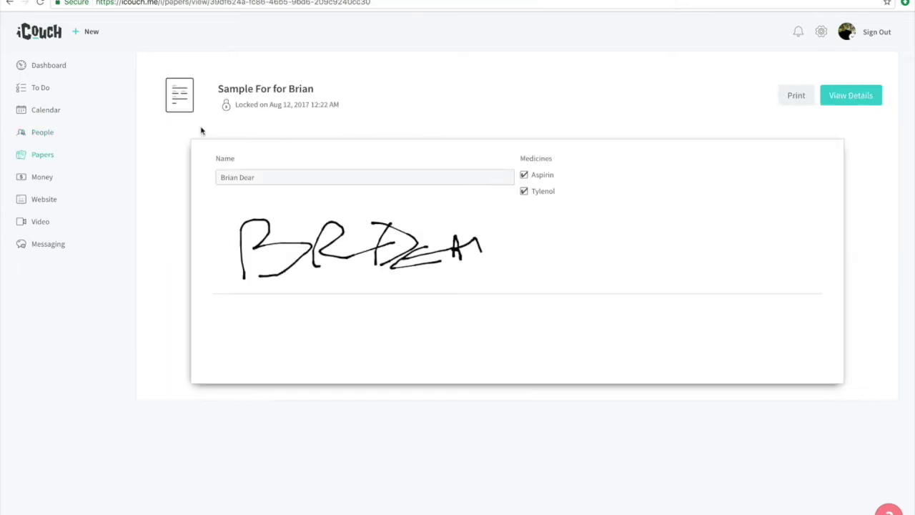
Step: Go back to Papers and open the Form Template Manager
{"action": "left_click", "coordinate": [10, 3]}
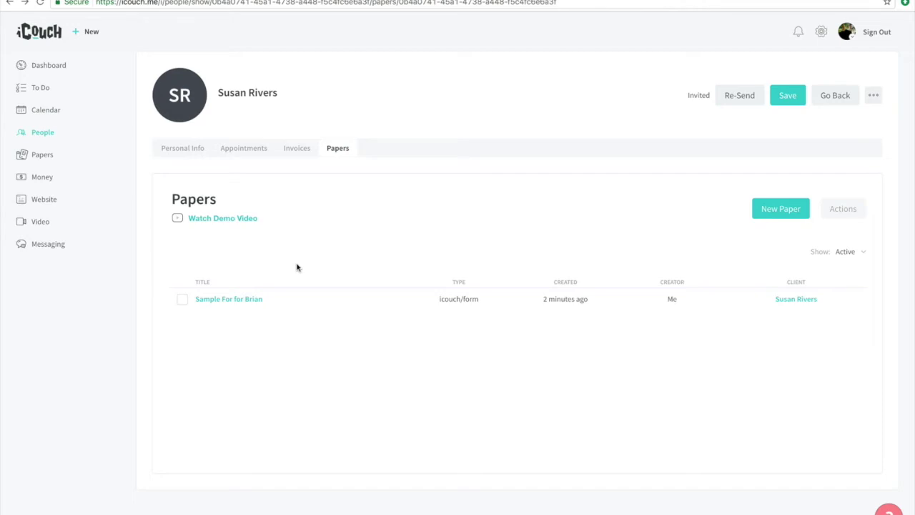
{"action": "left_click", "coordinate": [48, 155]}
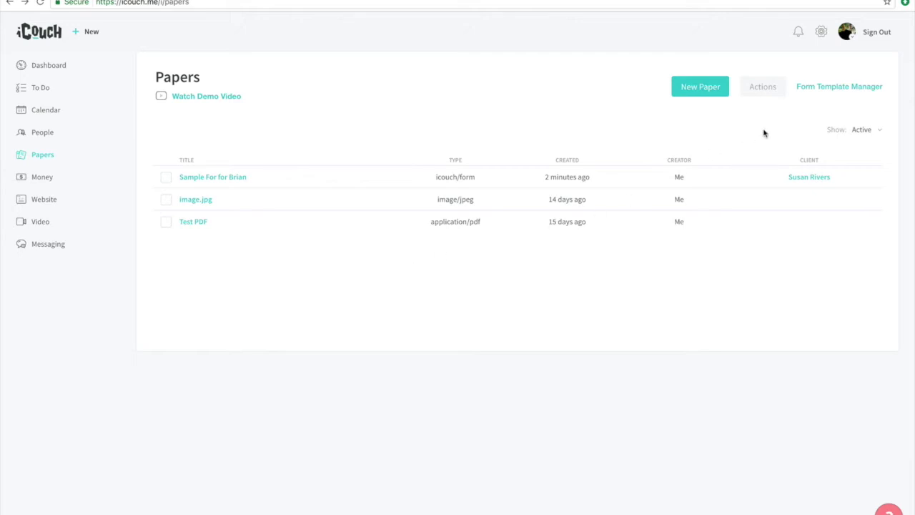
{"action": "left_click", "coordinate": [824, 92]}
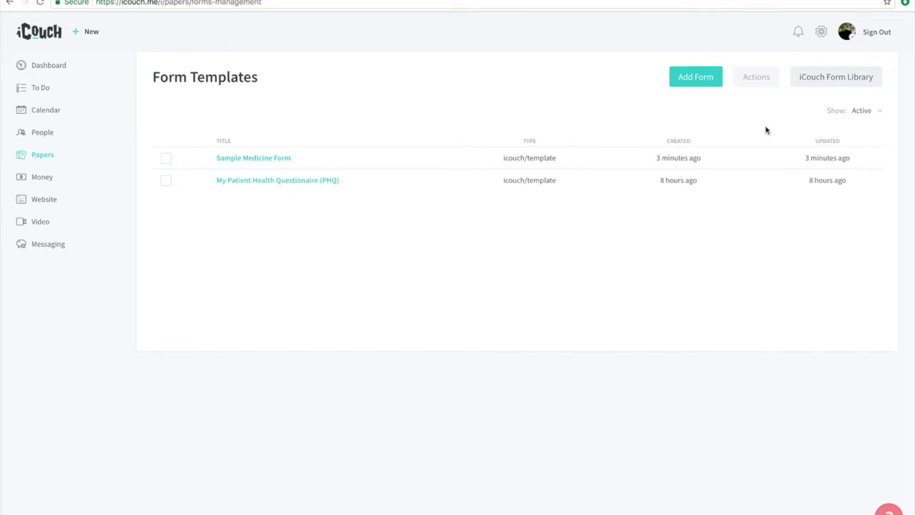
Step: Filter the iCouch Form Library by Clinical Notes, Miscellaneous, then Scales and Measures, and open PHQ-4
{"action": "left_click", "coordinate": [827, 79]}
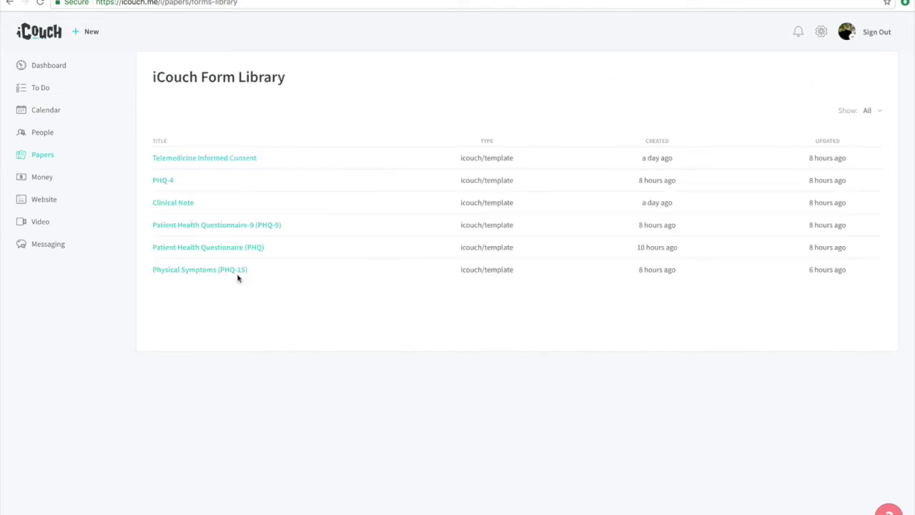
{"action": "left_click", "coordinate": [870, 114]}
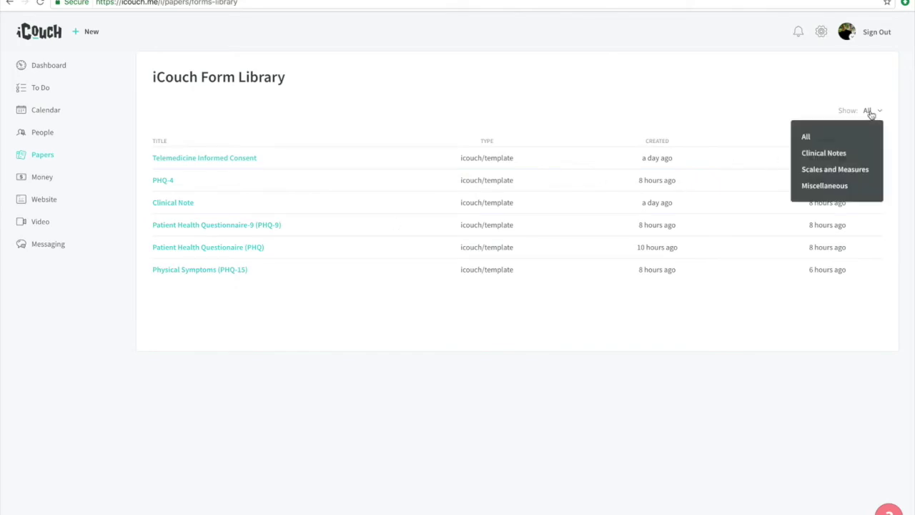
{"action": "left_click", "coordinate": [829, 152]}
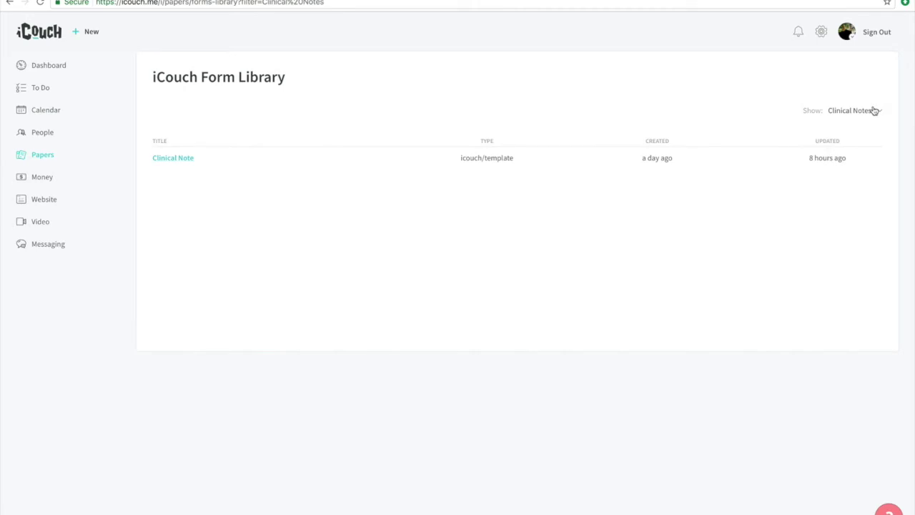
{"action": "left_click", "coordinate": [874, 112]}
{"action": "left_click", "coordinate": [851, 169]}
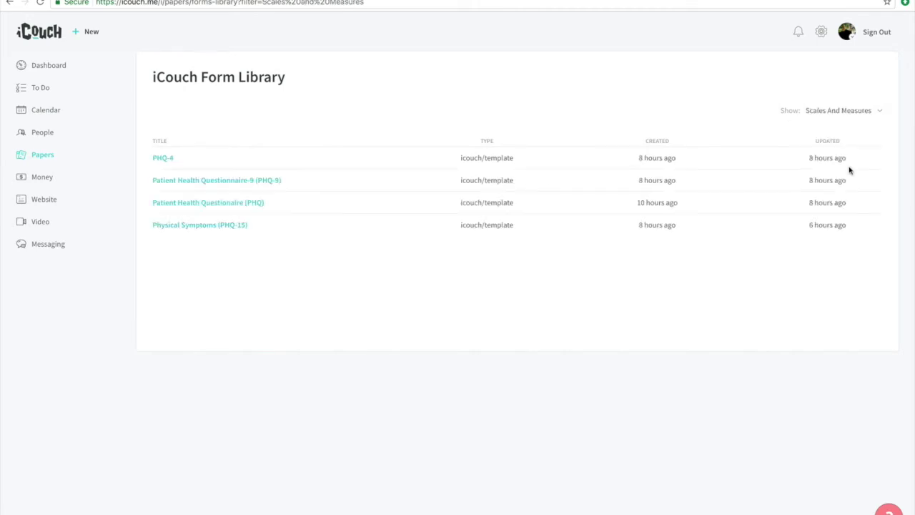
{"action": "left_click", "coordinate": [858, 115]}
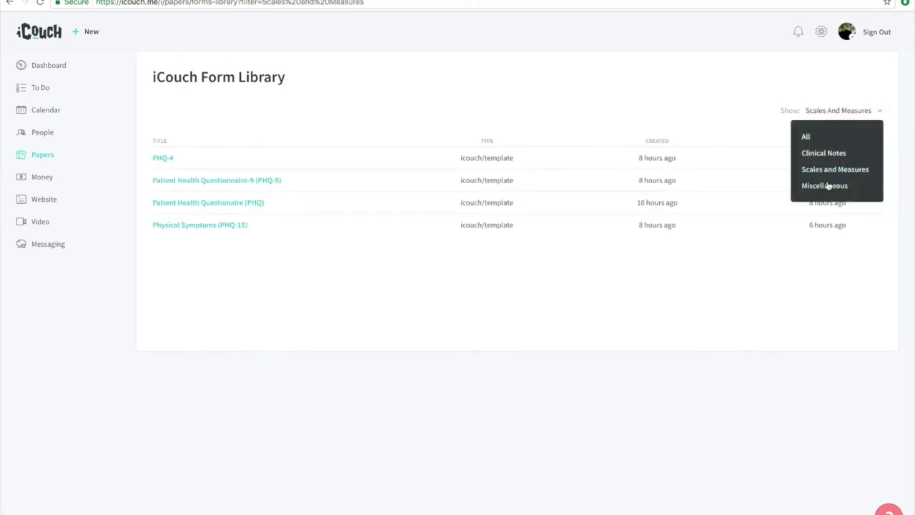
{"action": "left_click", "coordinate": [825, 185]}
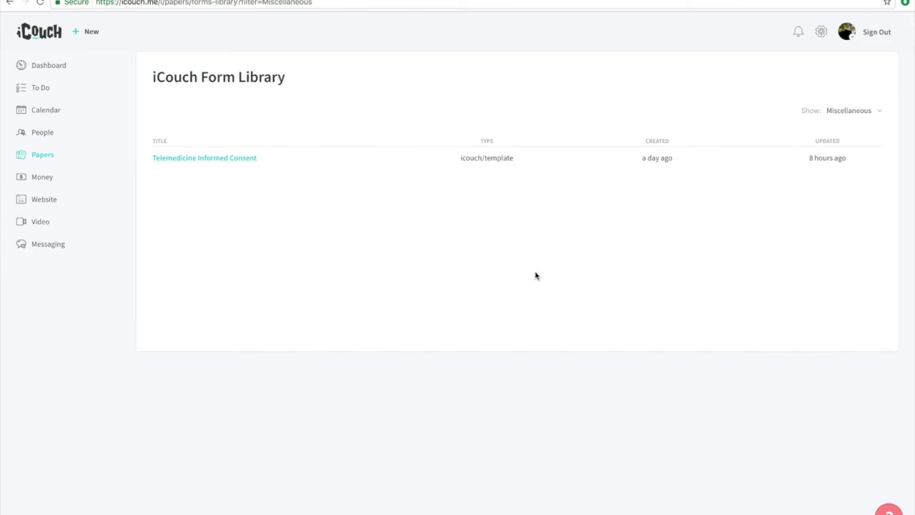
{"action": "left_click", "coordinate": [852, 112]}
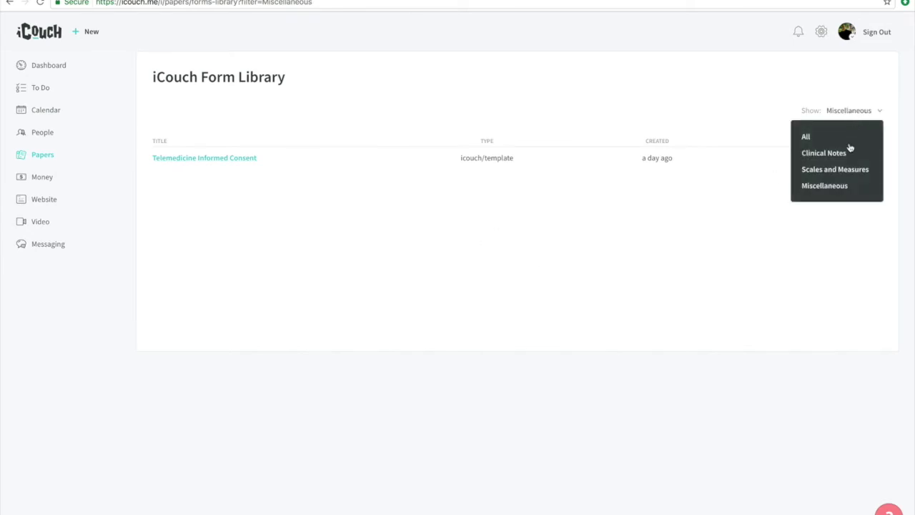
{"action": "left_click", "coordinate": [846, 170]}
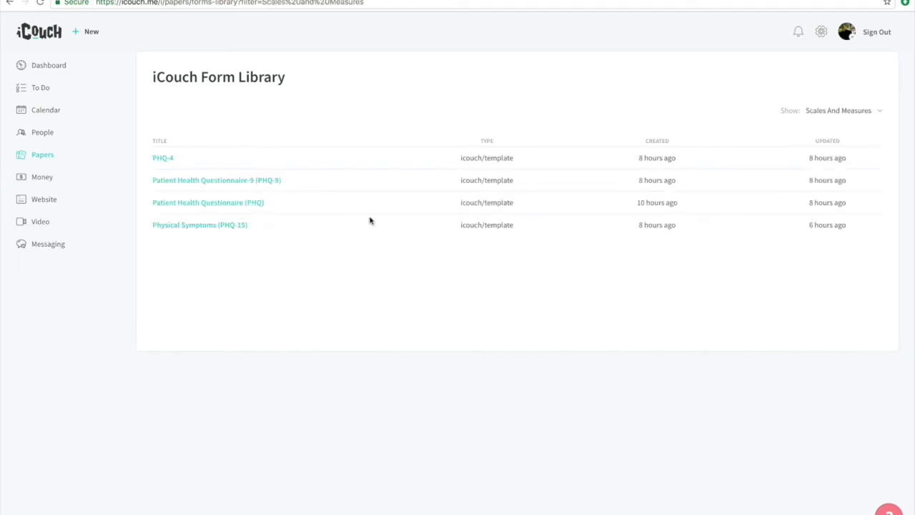
{"action": "left_click", "coordinate": [163, 159]}
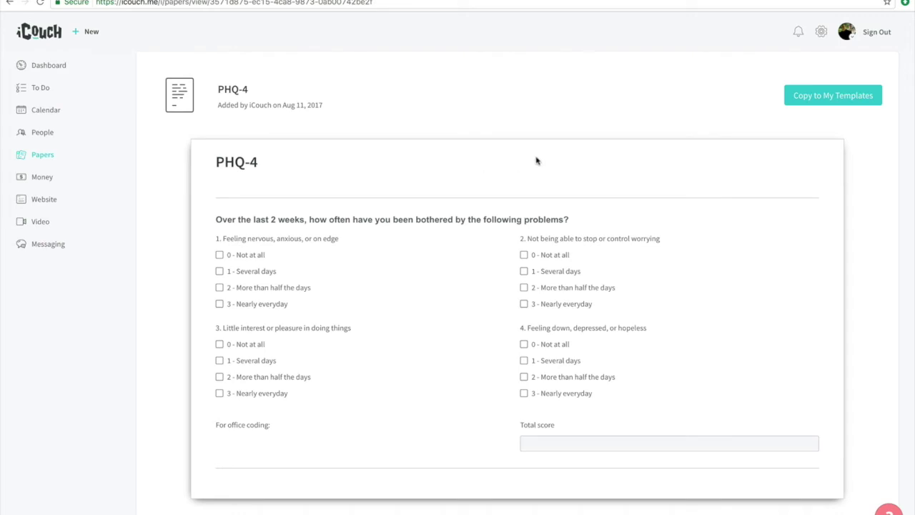
Step: Copy PHQ-4 into My Templates
{"action": "left_click", "coordinate": [813, 101]}
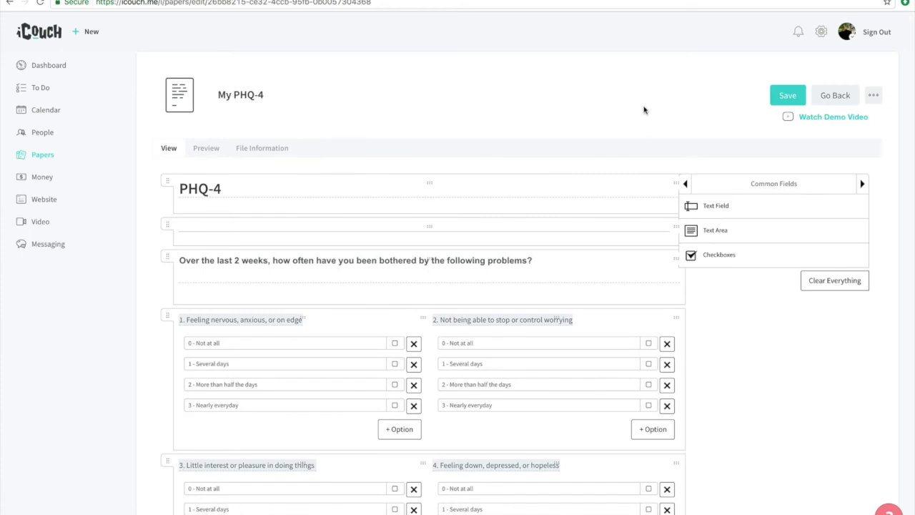
{"action": "scroll", "coordinate": [150, 283], "scroll_direction": "down", "scroll_amount": 3}
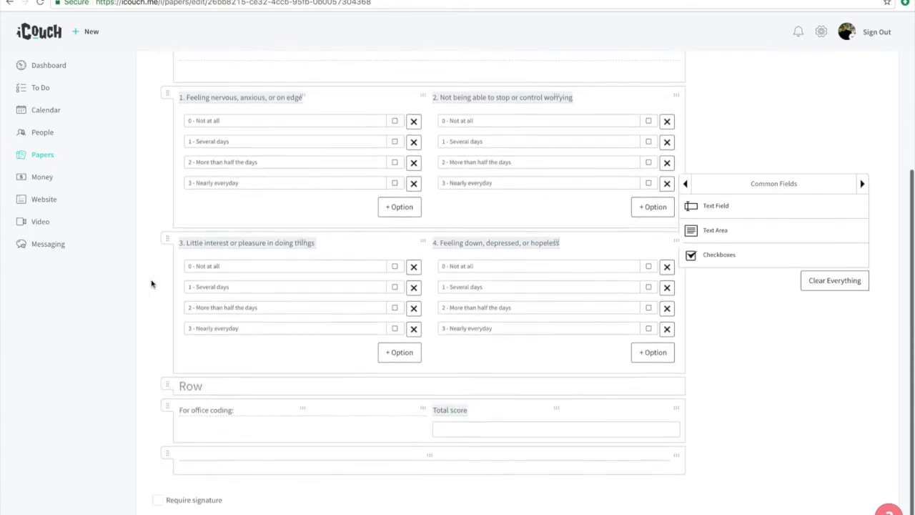
{"action": "scroll", "coordinate": [151, 284], "scroll_direction": "up", "scroll_amount": 3}
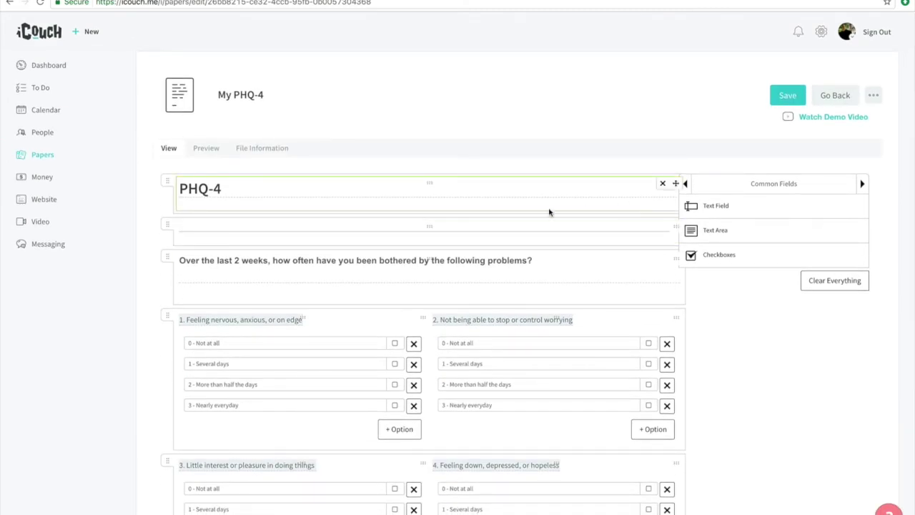
Step: Add a text field labelled 'My New Text Field' below the title, and save
{"action": "left_click_drag", "start_coordinate": [718, 209], "coordinate": [498, 255]}
{"action": "left_click", "coordinate": [190, 251]}
{"action": "triple_click", "coordinate": [190, 252]}
{"action": "type", "text": "My"}
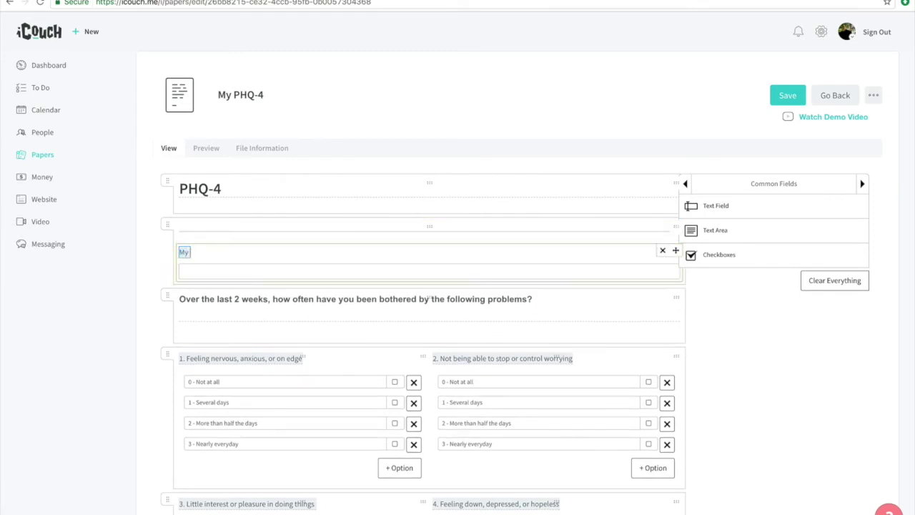
{"action": "type", "text": " New Text Field"}
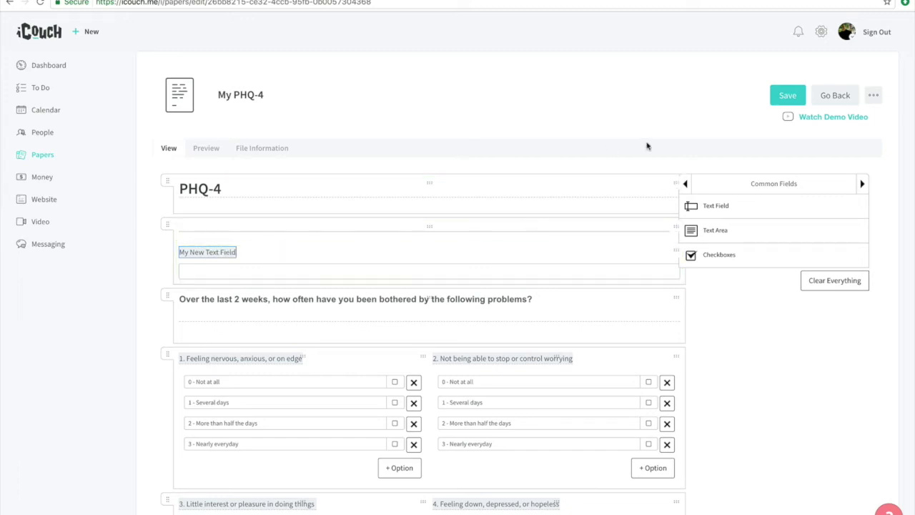
{"action": "left_click", "coordinate": [775, 99]}
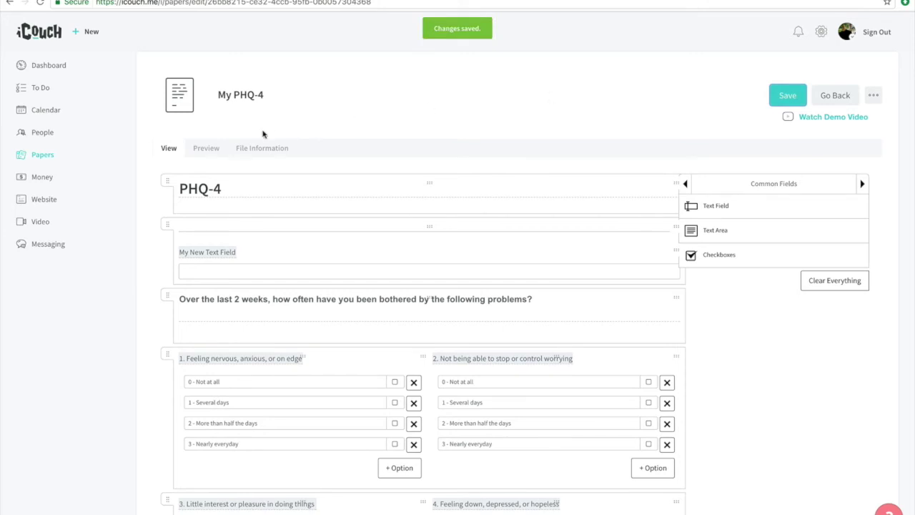
{"action": "left_click", "coordinate": [30, 157]}
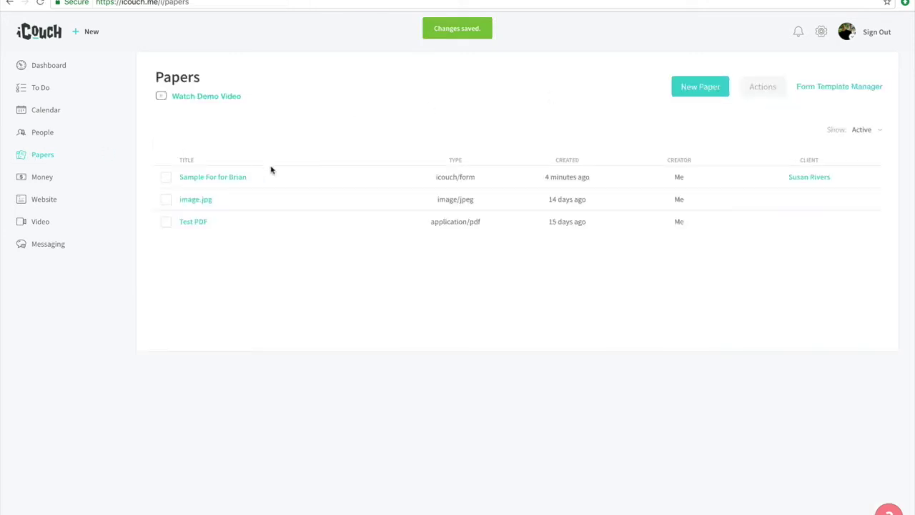
{"action": "left_click", "coordinate": [816, 88]}
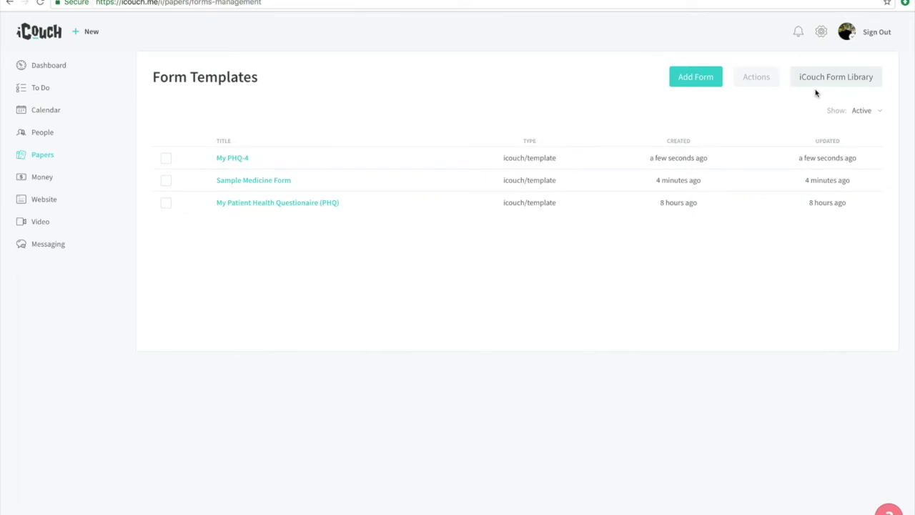
{"action": "left_click", "coordinate": [234, 163]}
{"action": "scroll", "coordinate": [419, 300], "scroll_direction": "down", "scroll_amount": 2}
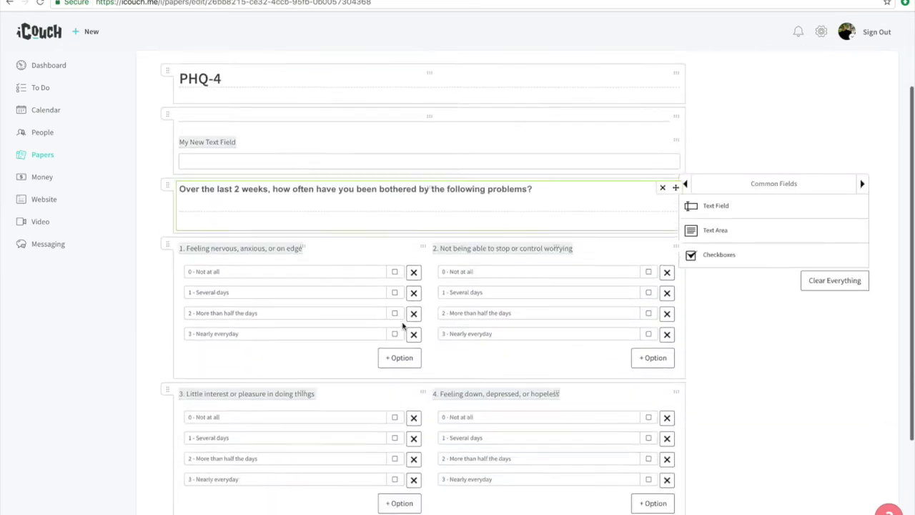
{"action": "scroll", "coordinate": [403, 325], "scroll_direction": "up", "scroll_amount": 3}
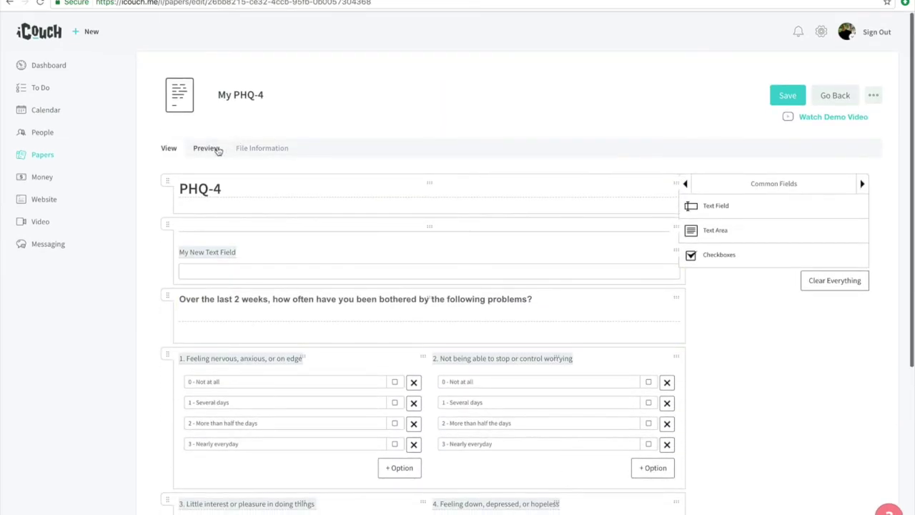
{"action": "left_click", "coordinate": [215, 149]}
{"action": "scroll", "coordinate": [325, 298], "scroll_direction": "down", "scroll_amount": 2}
{"action": "scroll", "coordinate": [327, 298], "scroll_direction": "up", "scroll_amount": 2}
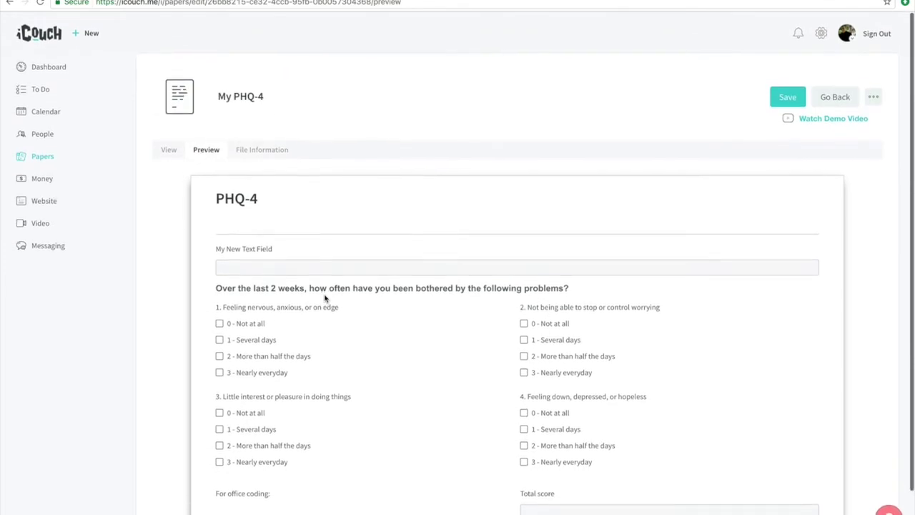
{"action": "left_click", "coordinate": [169, 151]}
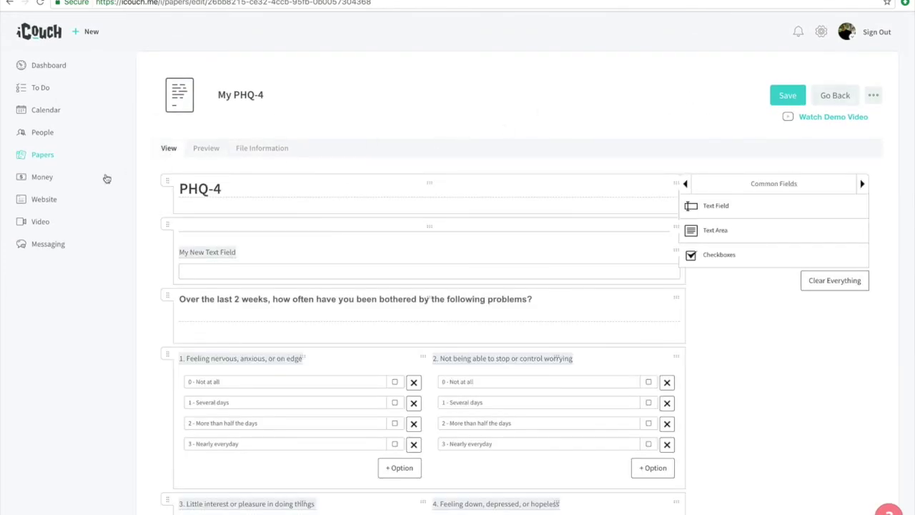
{"action": "left_click", "coordinate": [59, 155]}
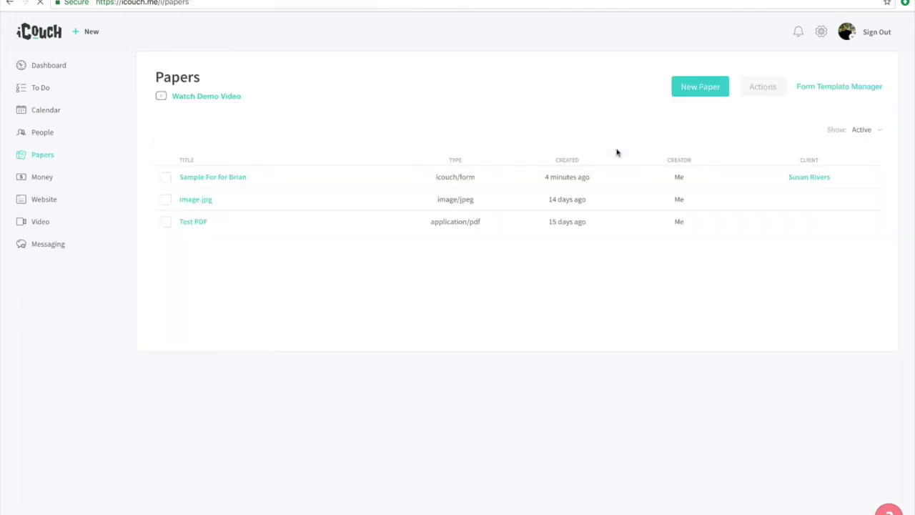
Step: Create a new paper from a form, using the My PHQ-4 template
{"action": "left_click", "coordinate": [685, 88]}
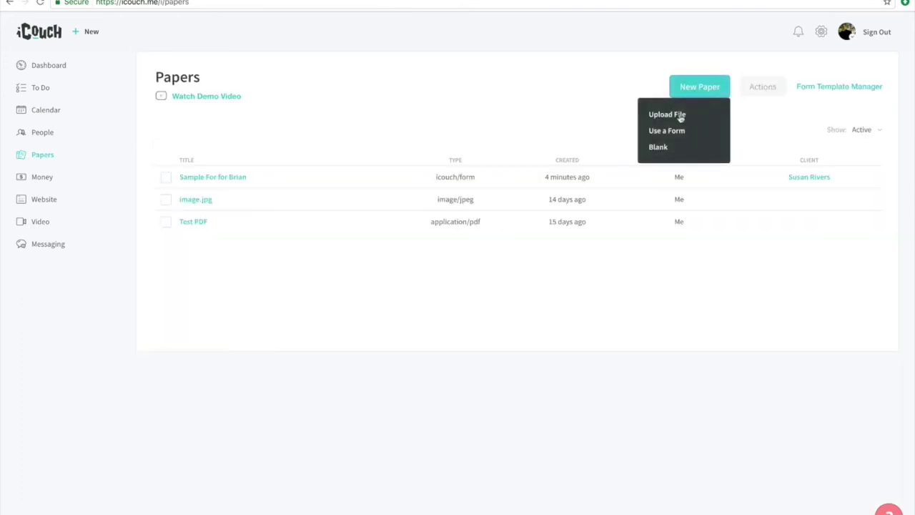
{"action": "left_click", "coordinate": [669, 132]}
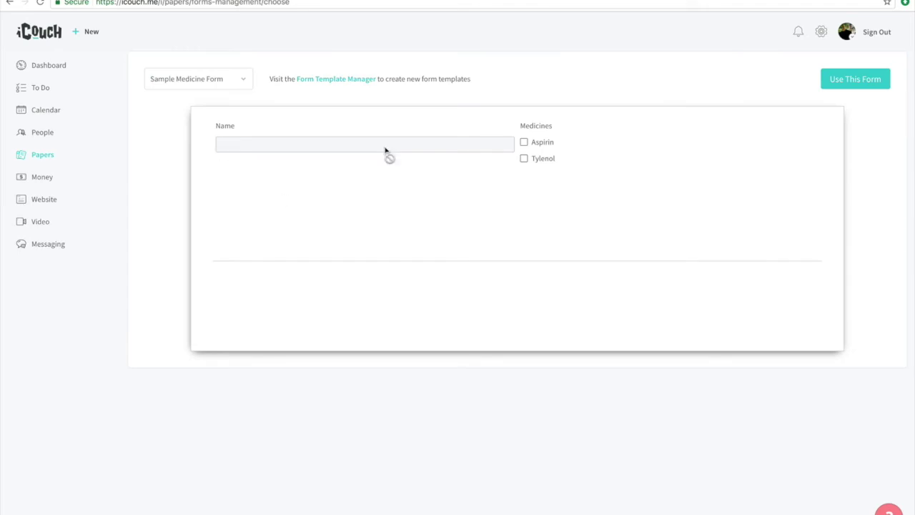
{"action": "left_click", "coordinate": [240, 83]}
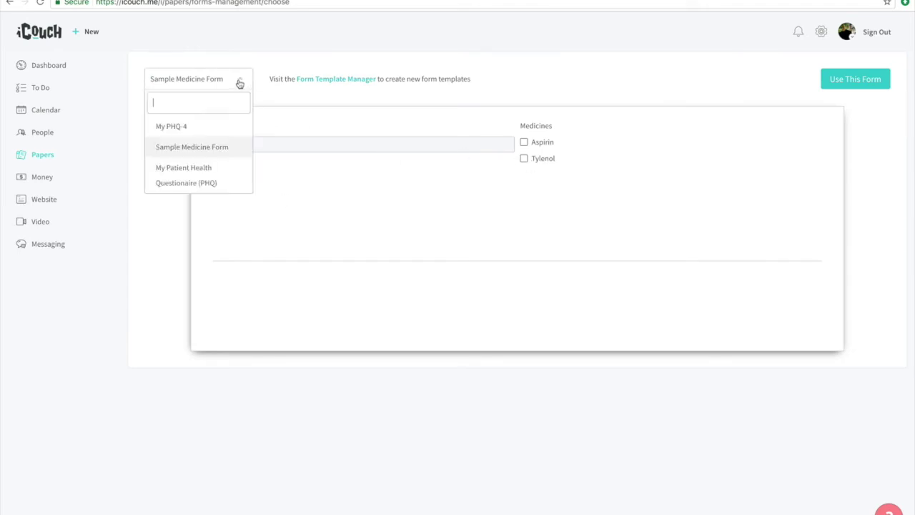
{"action": "left_click", "coordinate": [192, 128]}
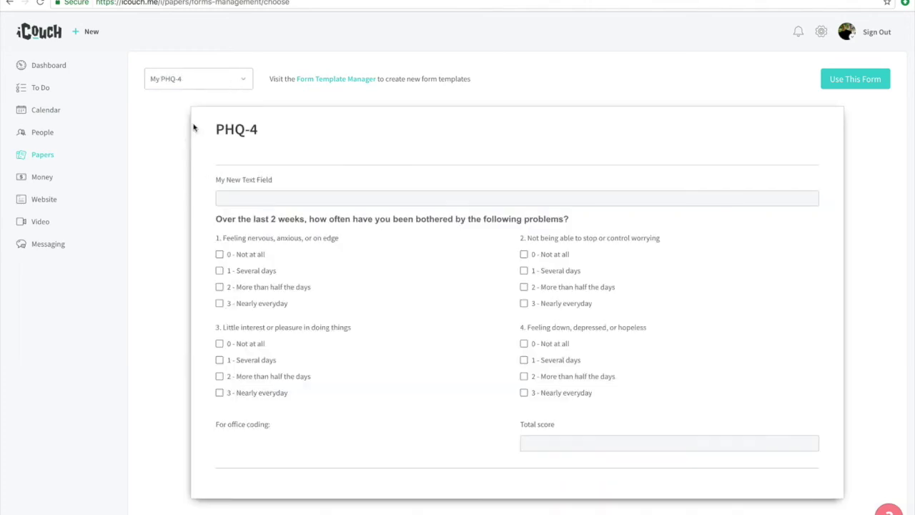
{"action": "left_click", "coordinate": [849, 82]}
Step: Review the new paper's File Information and client list, then return to Papers
{"action": "scroll", "coordinate": [551, 278], "scroll_direction": "down", "scroll_amount": 2}
{"action": "scroll", "coordinate": [333, 195], "scroll_direction": "up", "scroll_amount": 2}
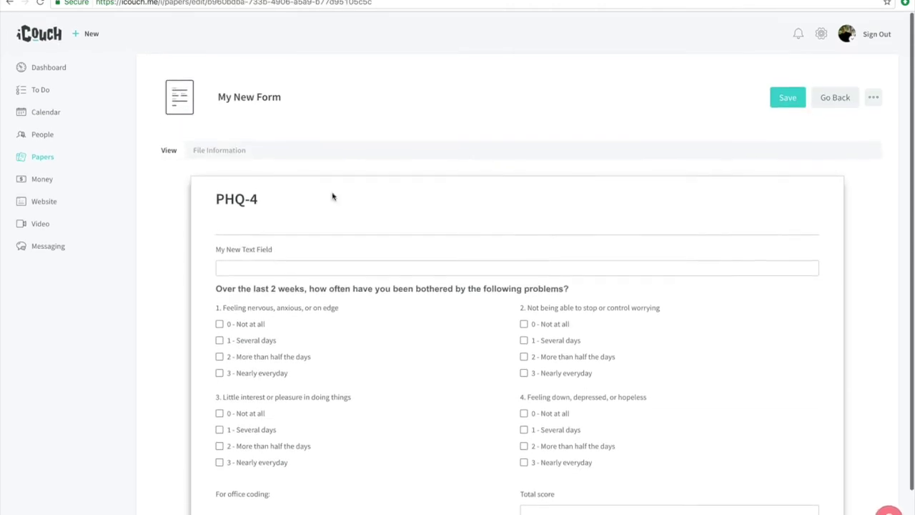
{"action": "left_click", "coordinate": [219, 150]}
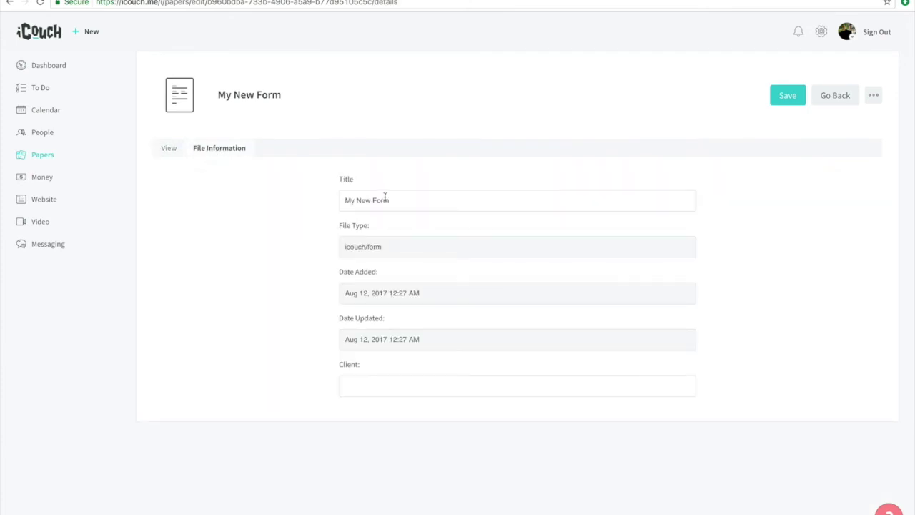
{"action": "left_click", "coordinate": [361, 389]}
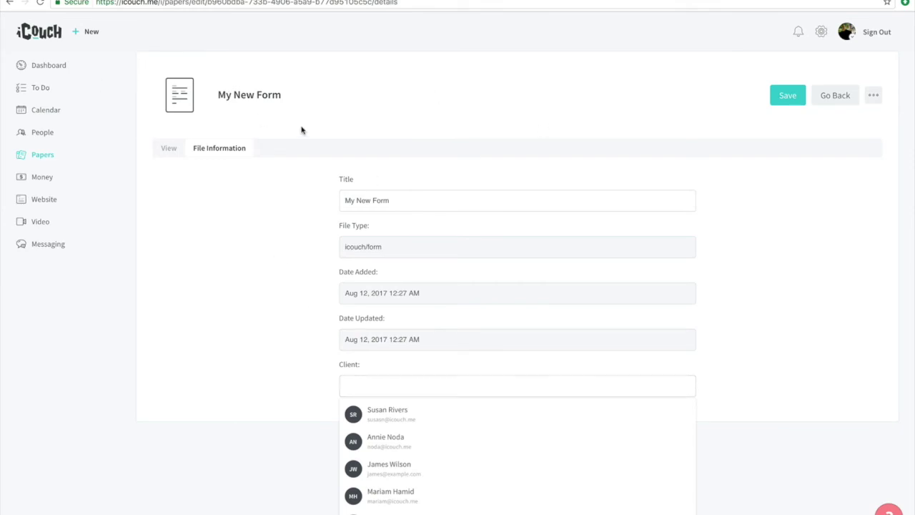
{"action": "left_click", "coordinate": [48, 159]}
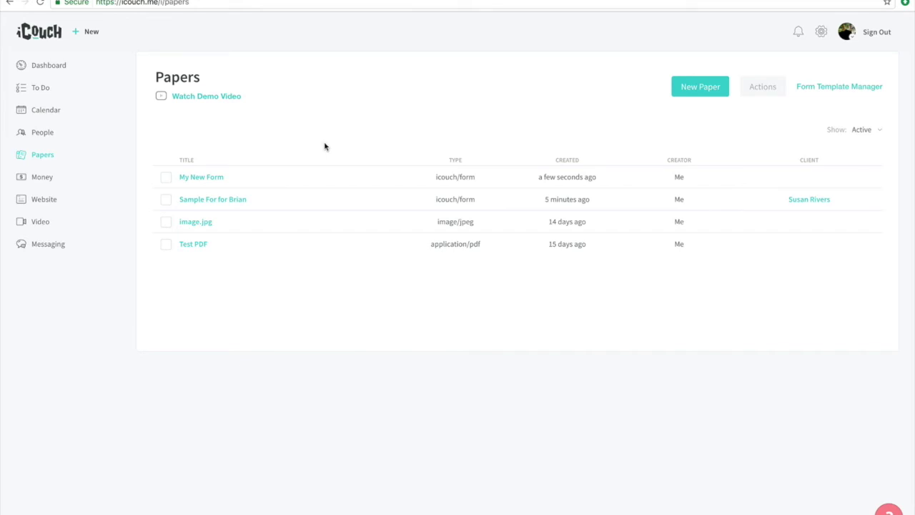
Step: Open the image.jpg paper to view it, then go back to the Papers list
{"action": "left_click", "coordinate": [199, 223]}
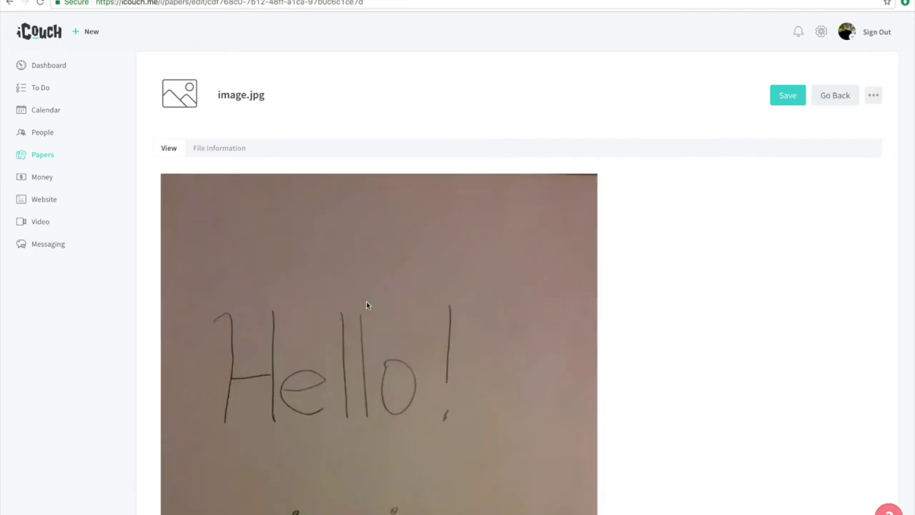
{"action": "scroll", "coordinate": [366, 305], "scroll_direction": "down", "scroll_amount": 3}
{"action": "scroll", "coordinate": [366, 306], "scroll_direction": "up", "scroll_amount": 3}
{"action": "scroll", "coordinate": [366, 305], "scroll_direction": "down", "scroll_amount": 1}
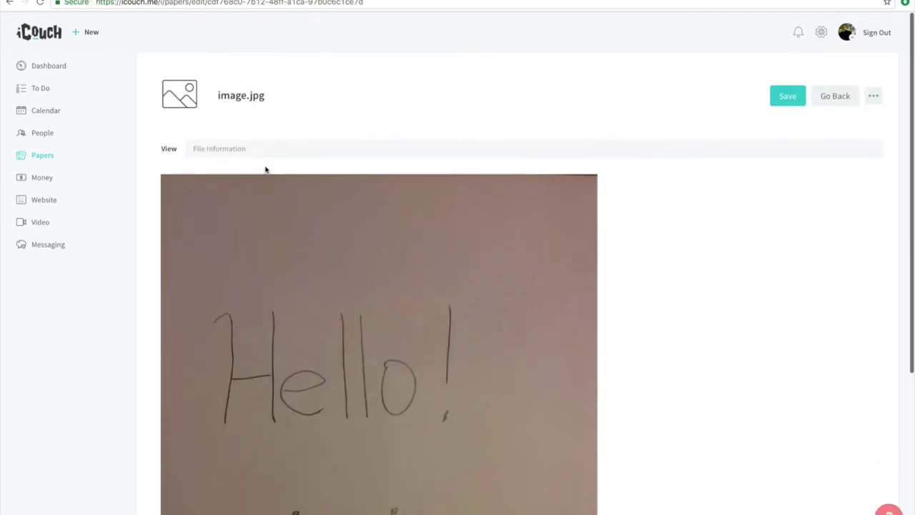
{"action": "left_click", "coordinate": [835, 96]}
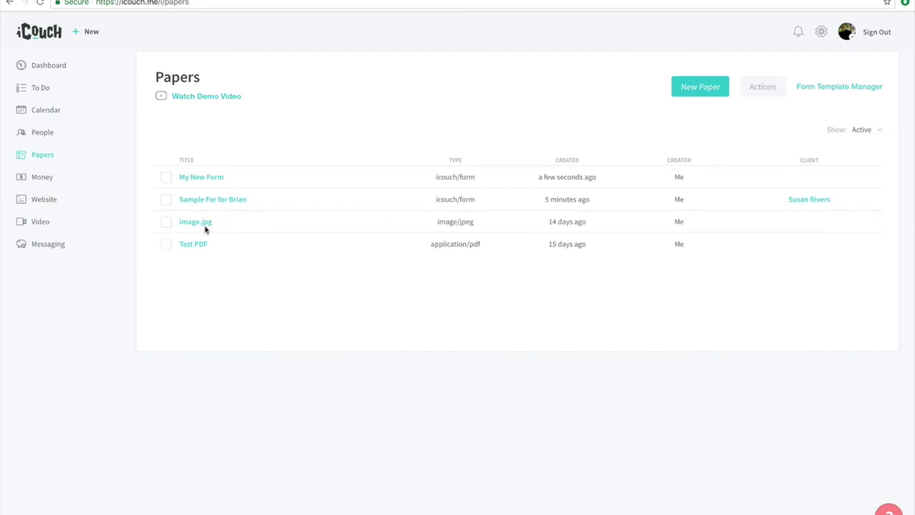
Step: Select image.jpg and share it with the chosen client via Actions > Share
{"action": "left_click", "coordinate": [166, 223]}
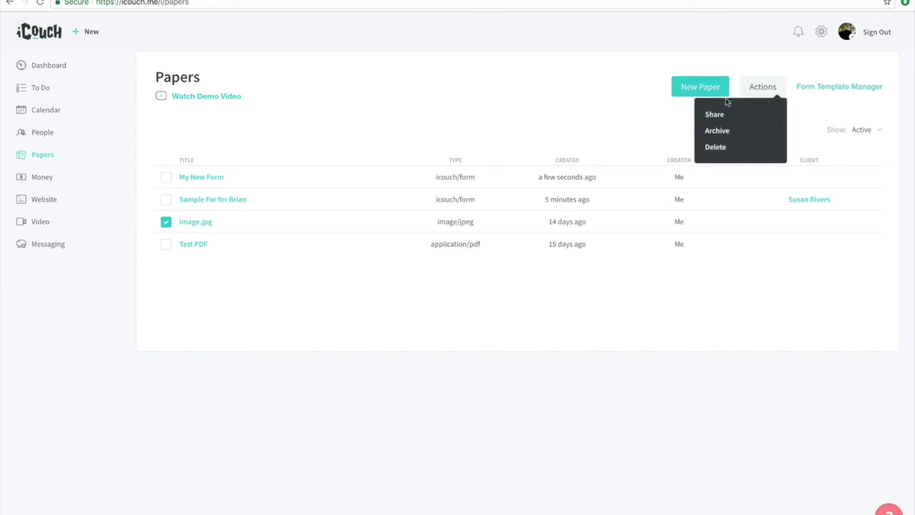
{"action": "left_click", "coordinate": [715, 116]}
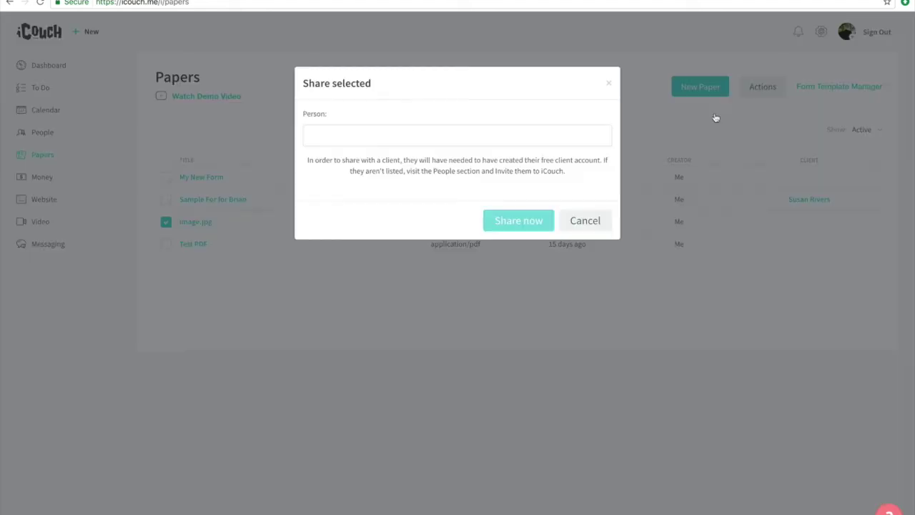
{"action": "left_click", "coordinate": [516, 131]}
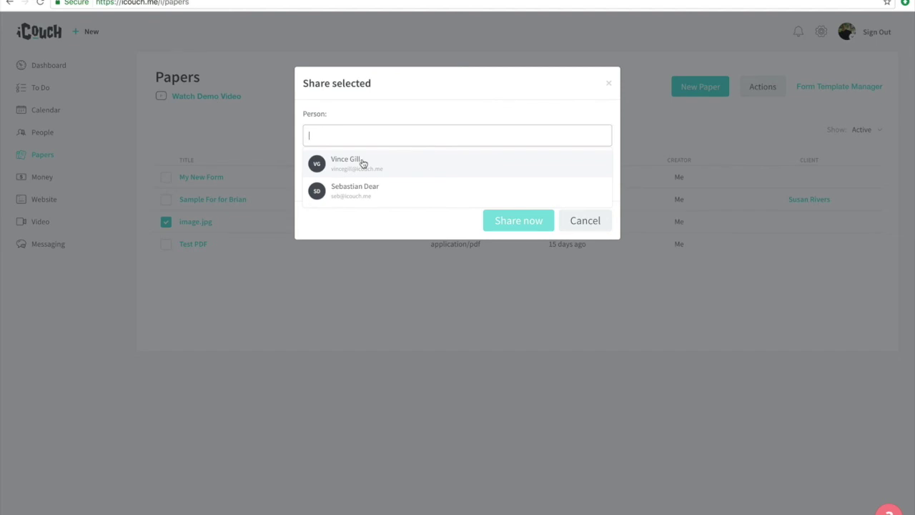
{"action": "left_click", "coordinate": [363, 164]}
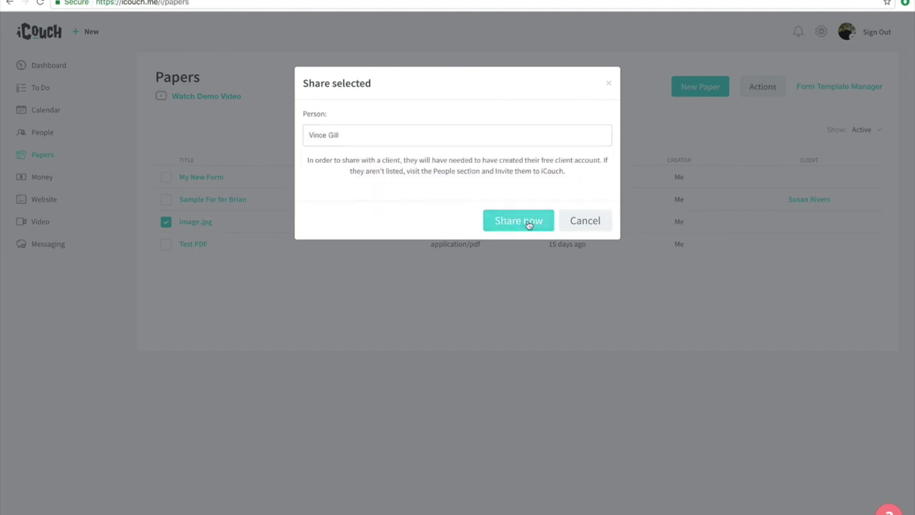
{"action": "left_click", "coordinate": [529, 224]}
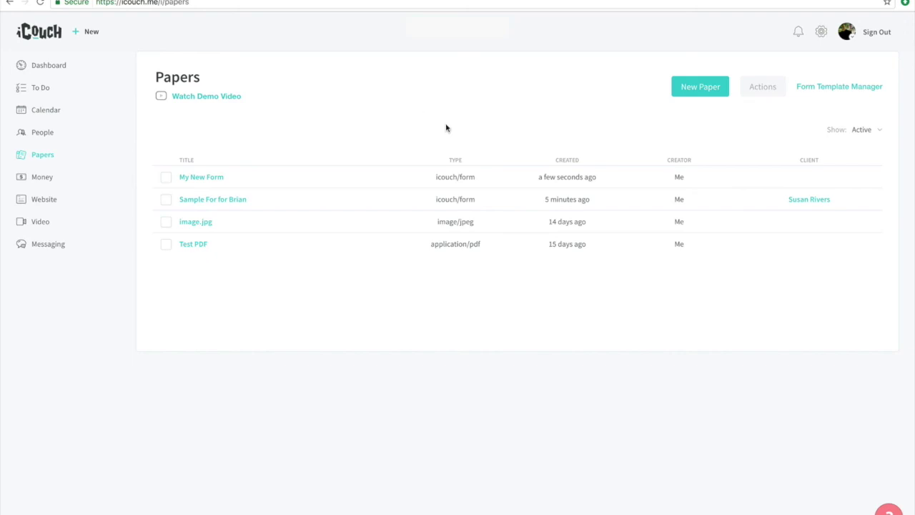
Step: In Form Template Manager, share My PHQ-4 with the client, then open Contact Us help
{"action": "left_click", "coordinate": [837, 88]}
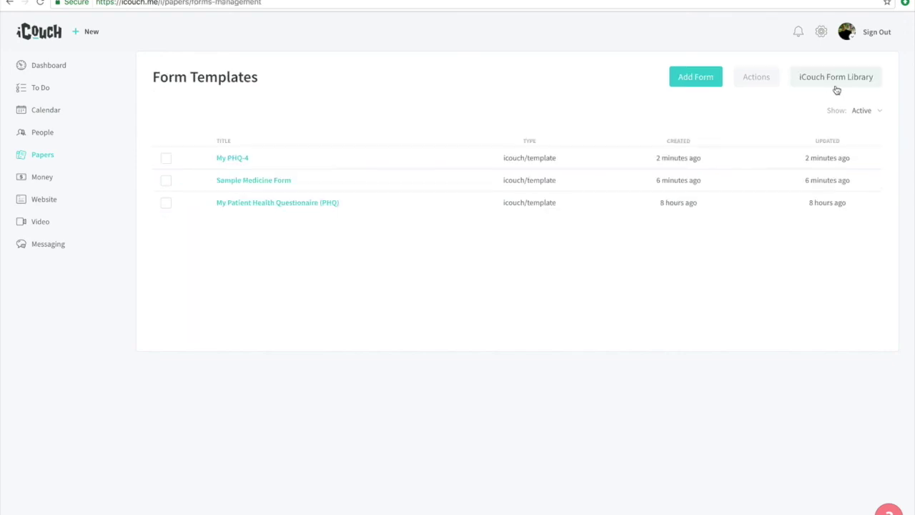
{"action": "left_click", "coordinate": [166, 159]}
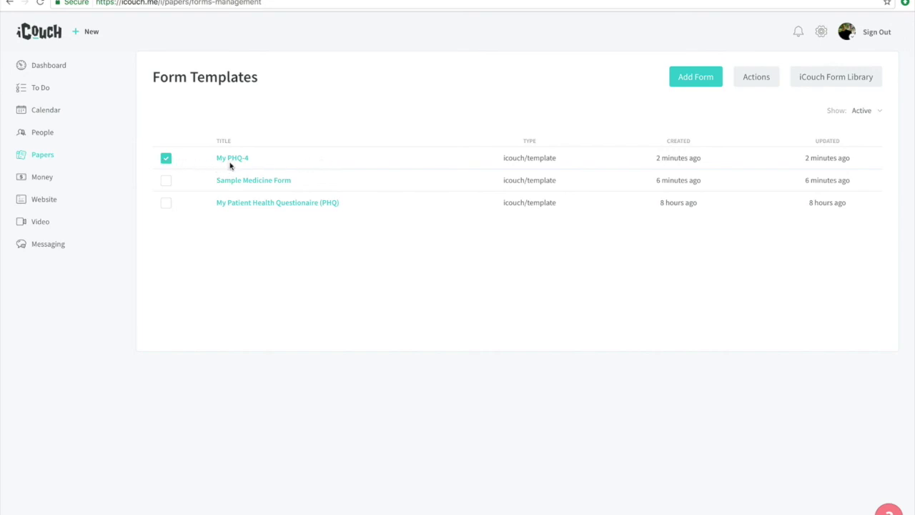
{"action": "left_click", "coordinate": [762, 79]}
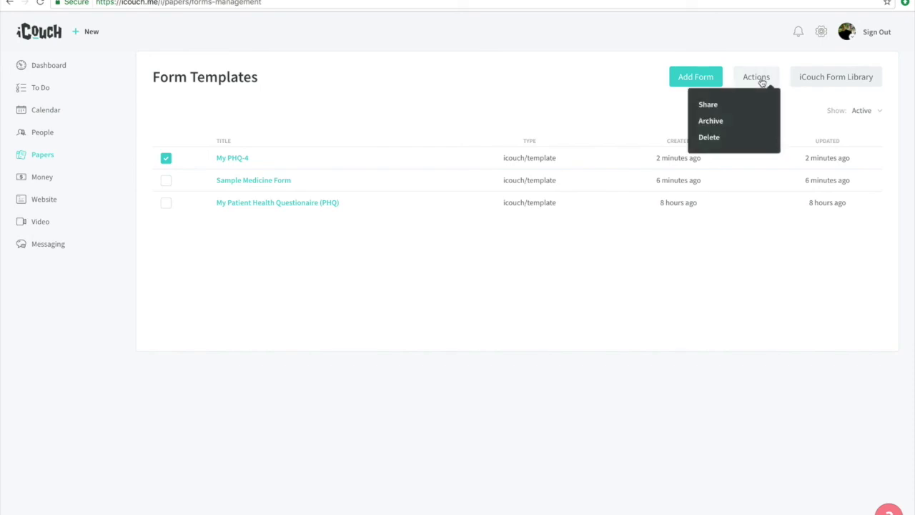
{"action": "left_click", "coordinate": [705, 105]}
{"action": "left_click", "coordinate": [369, 130]}
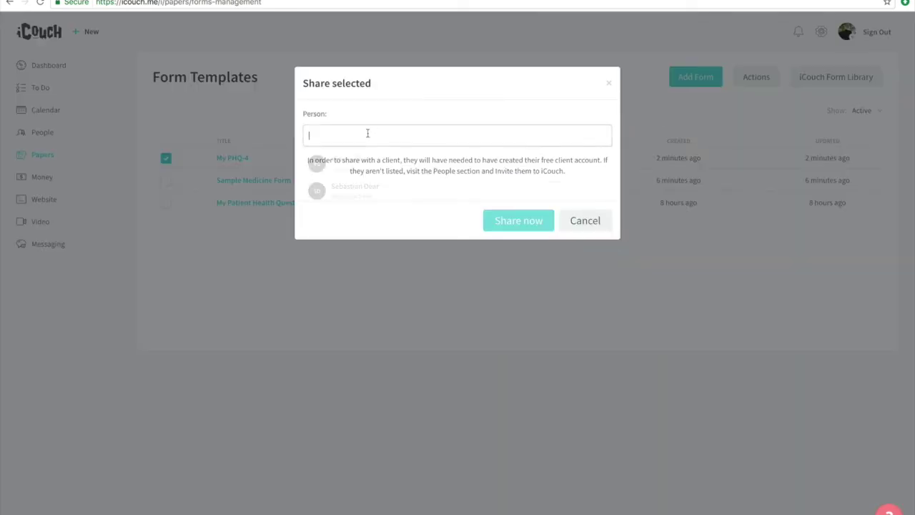
{"action": "left_click", "coordinate": [357, 160]}
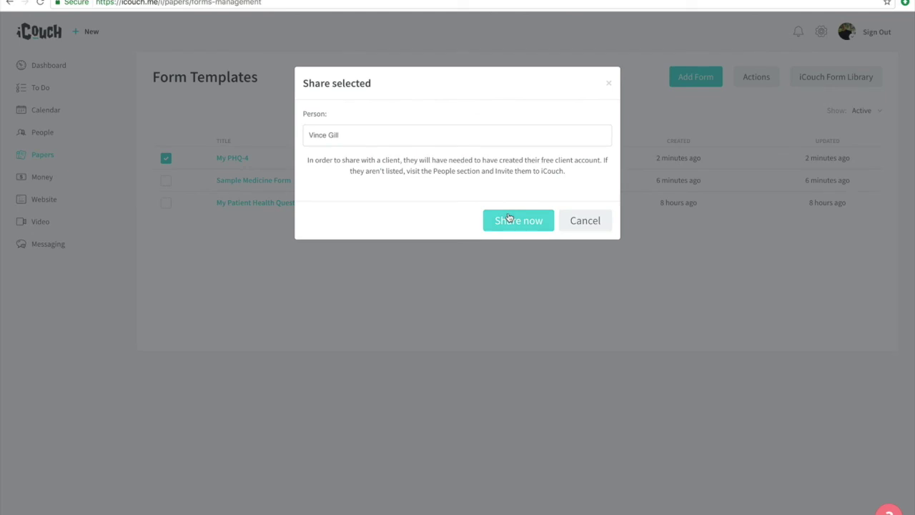
{"action": "left_click", "coordinate": [504, 218]}
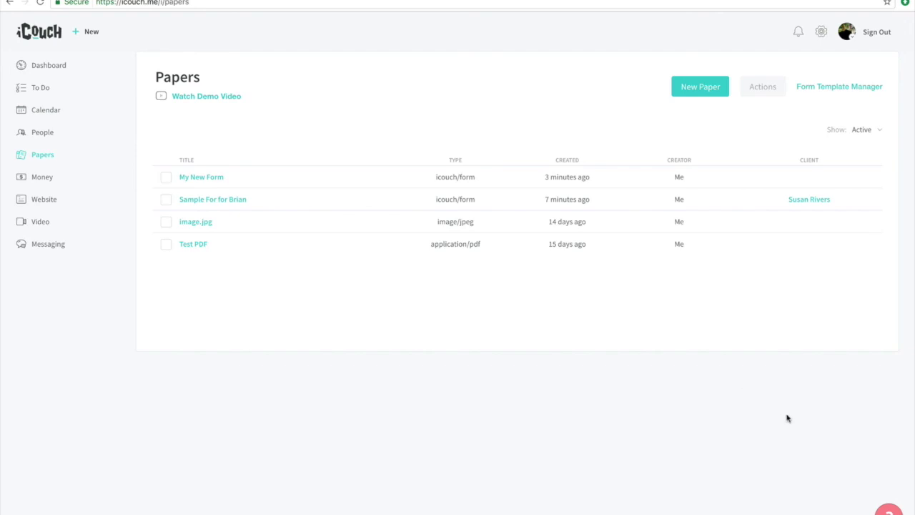
{"action": "left_click", "coordinate": [888, 510]}
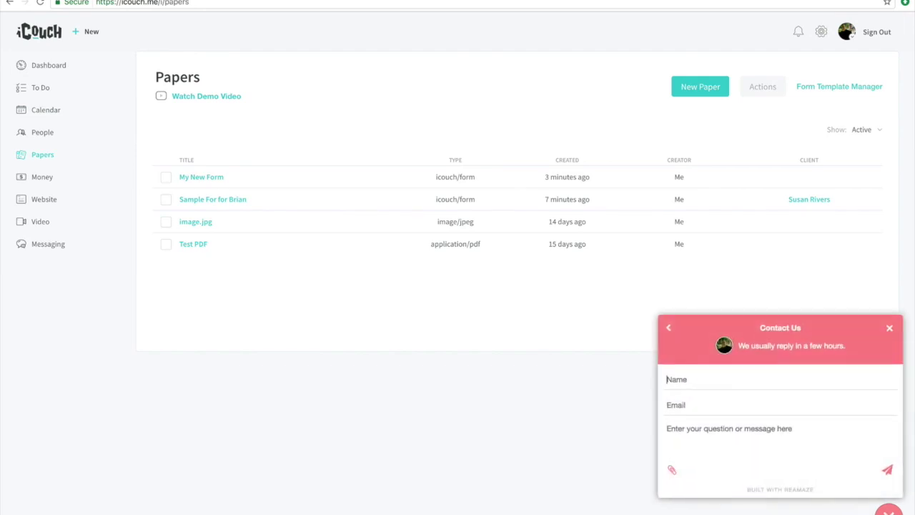